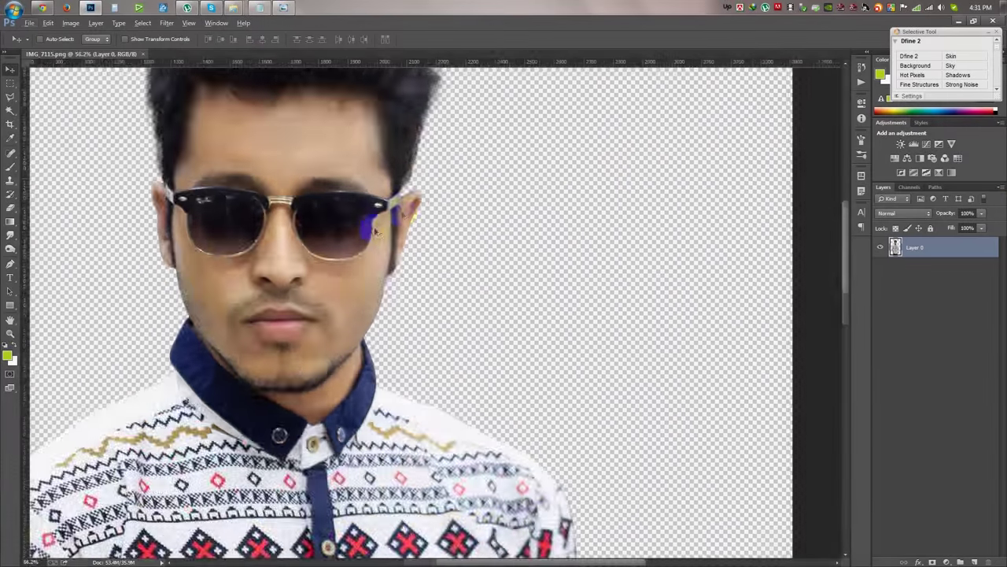
- Zoom in on the face and trace Pen anchors along the left jawline and under the chin
mouse_move(375, 232)
left_mouse_down()
mouse_move(468, 338)
mouse_move(539, 297)
left_mouse_up()
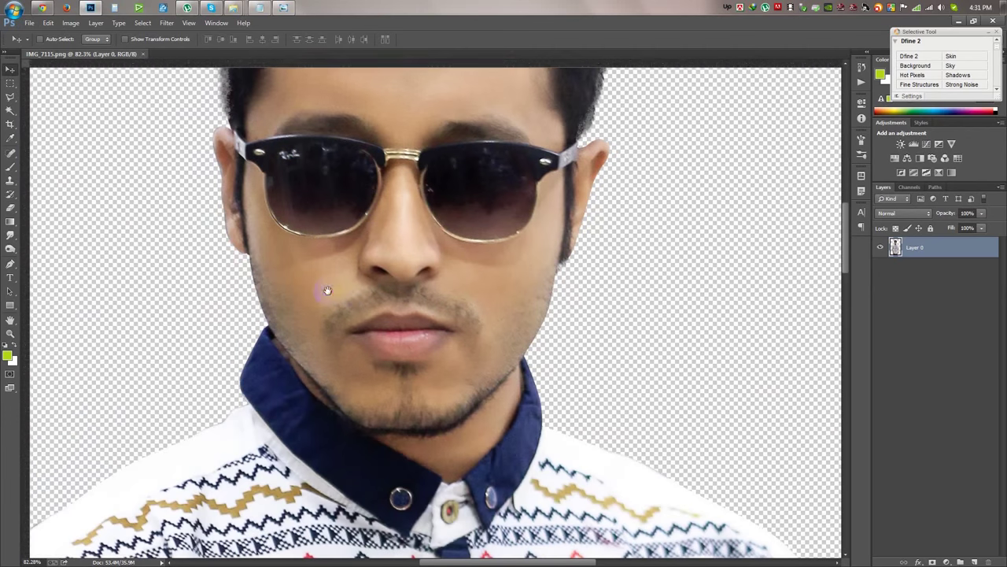
left_click(10, 262)
left_click(218, 259, "ctrl")
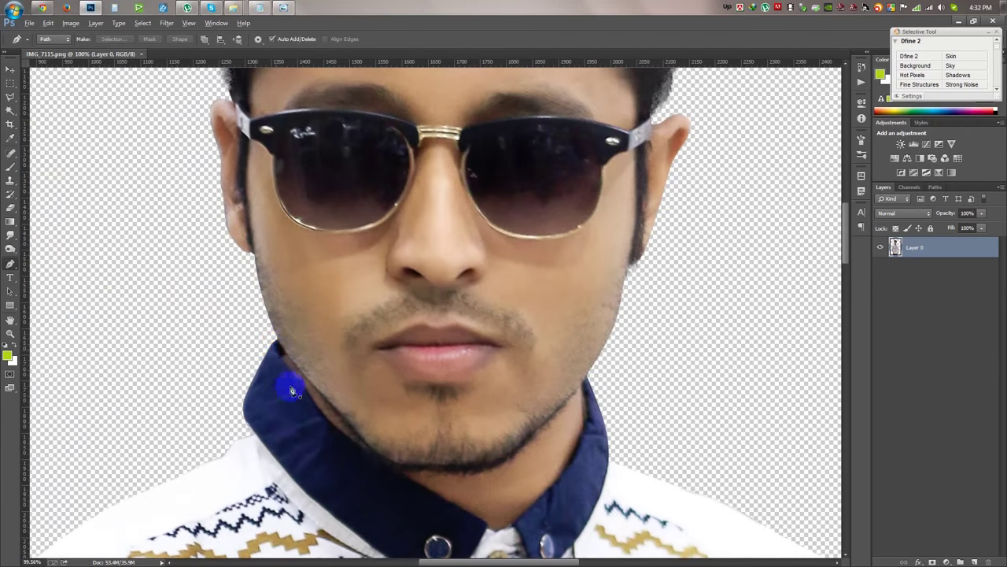
left_click(277, 338)
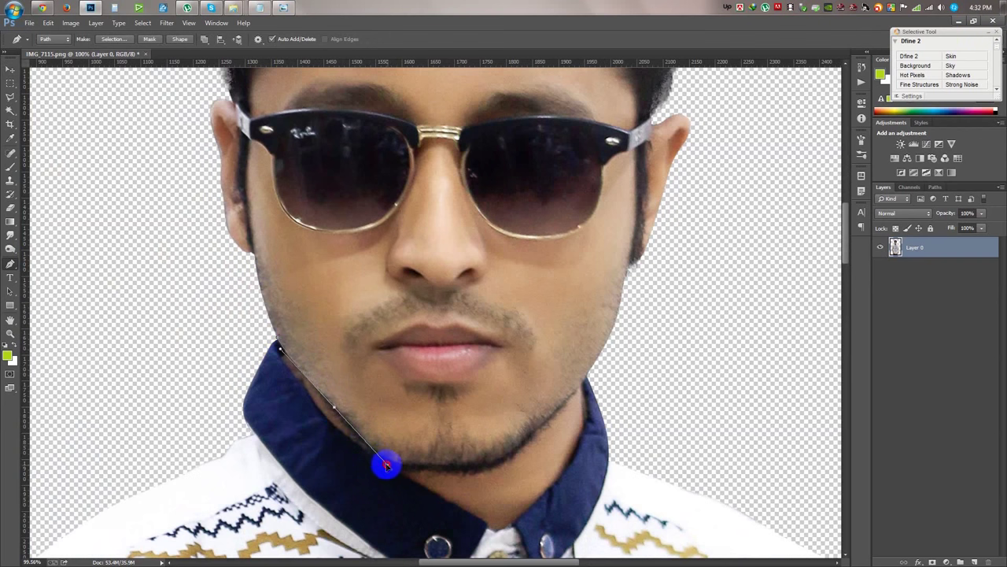
left_click(365, 458)
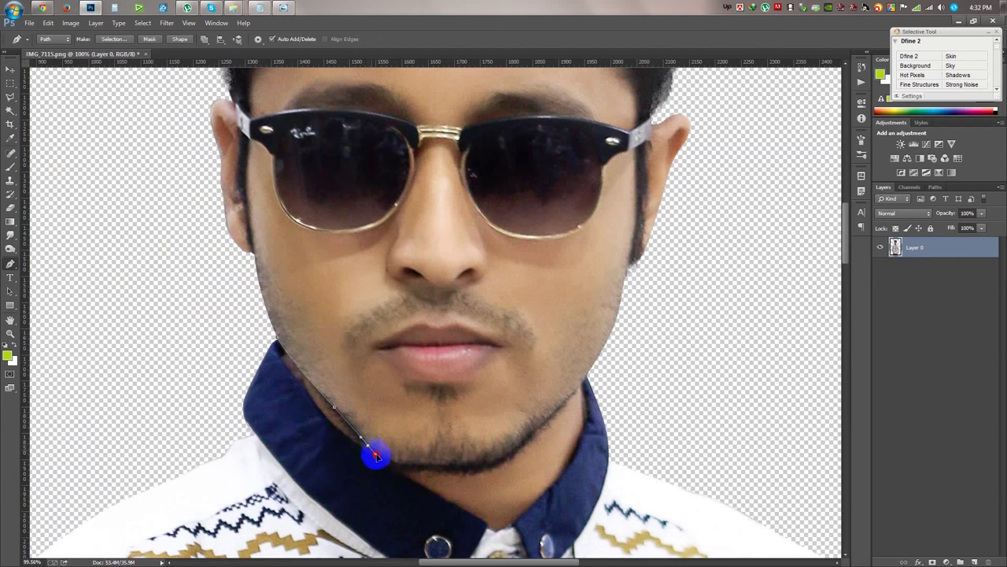
left_click(369, 448, "alt")
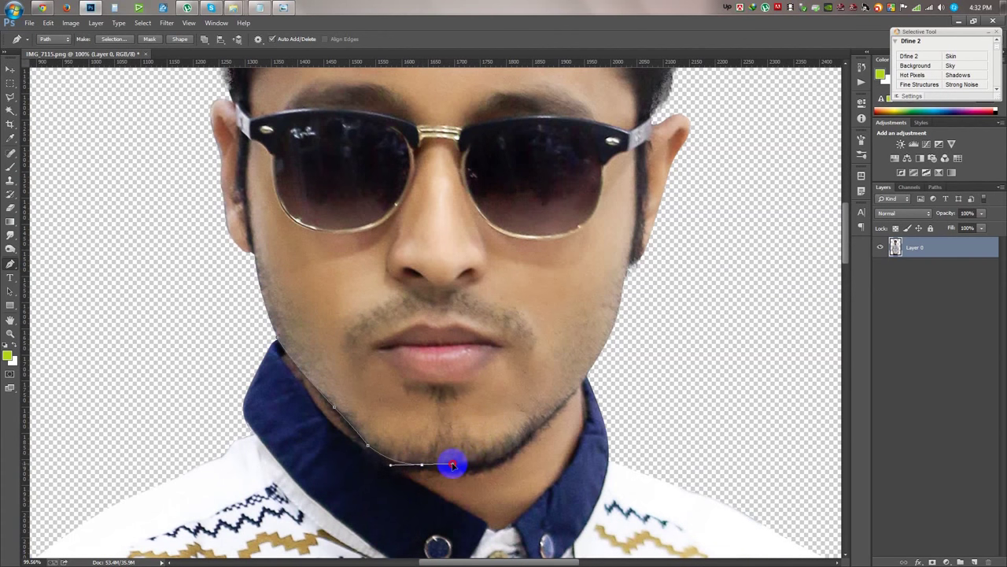
left_click_drag(451, 464, 452, 464)
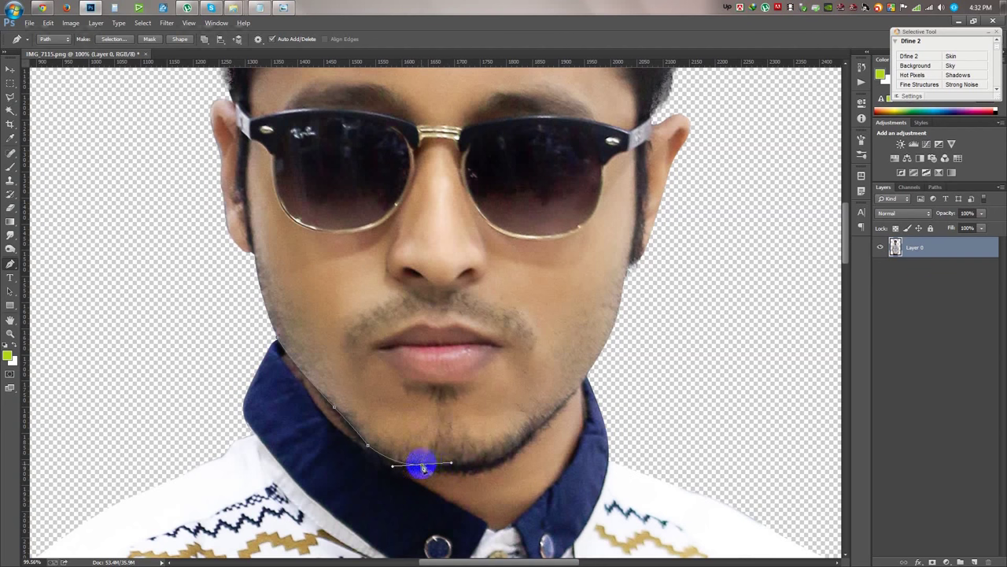
left_click(423, 465, "alt")
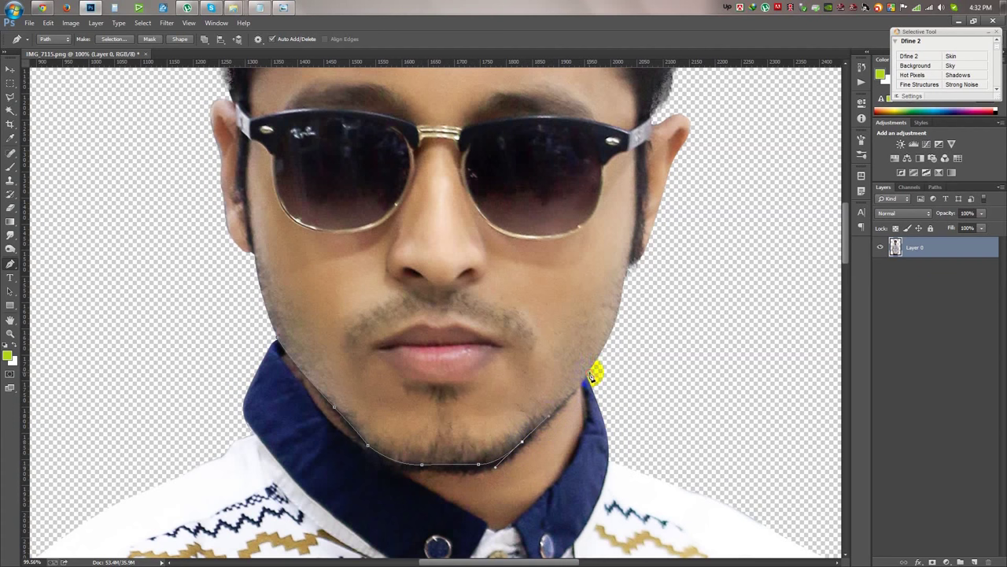
- Continue the path around the top and left of the head, close it, and load it as a selection
left_click(591, 376)
scroll(590, 377, "down", 5)
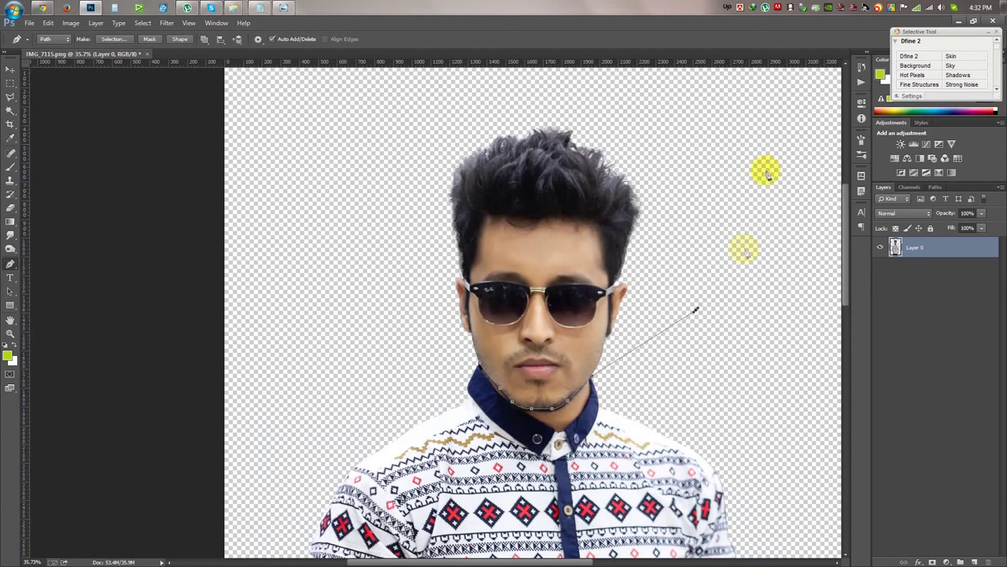
left_click(768, 144)
left_click(634, 85)
left_click(429, 109)
left_click(364, 185)
left_click_drag(374, 282, 400, 314)
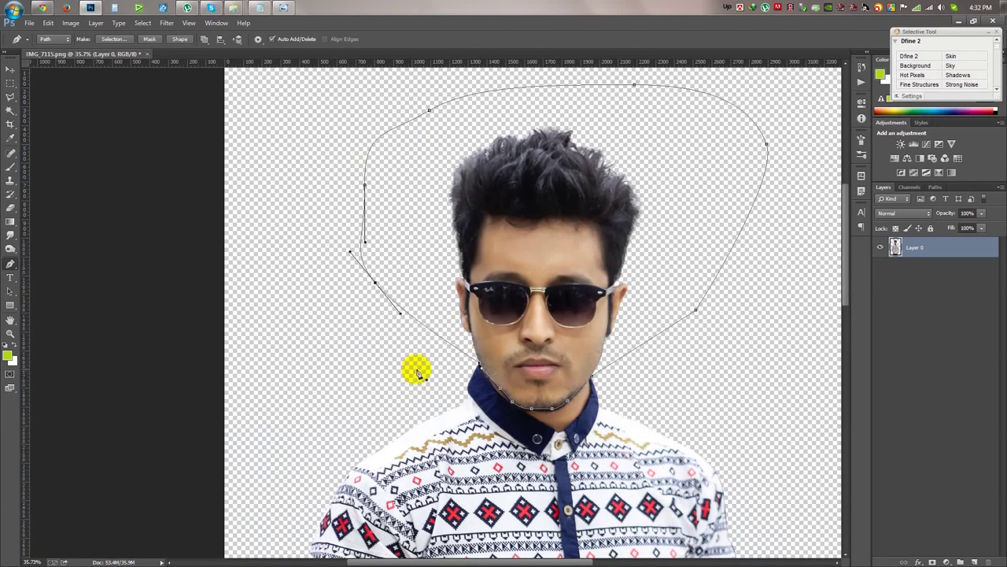
key("ctrl+Return")
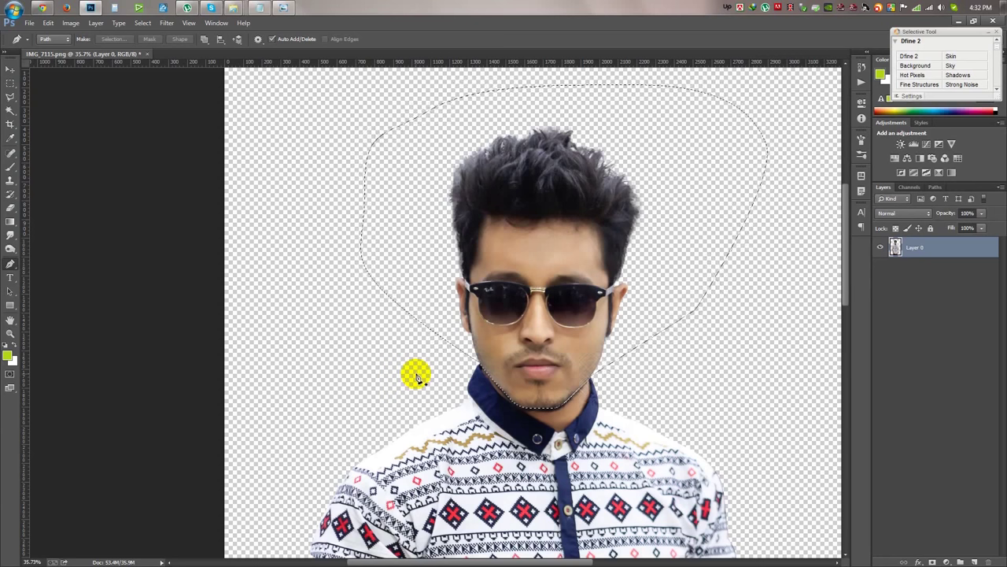
- Create a new document from the 1920 x 1080 px preset
left_click(29, 23)
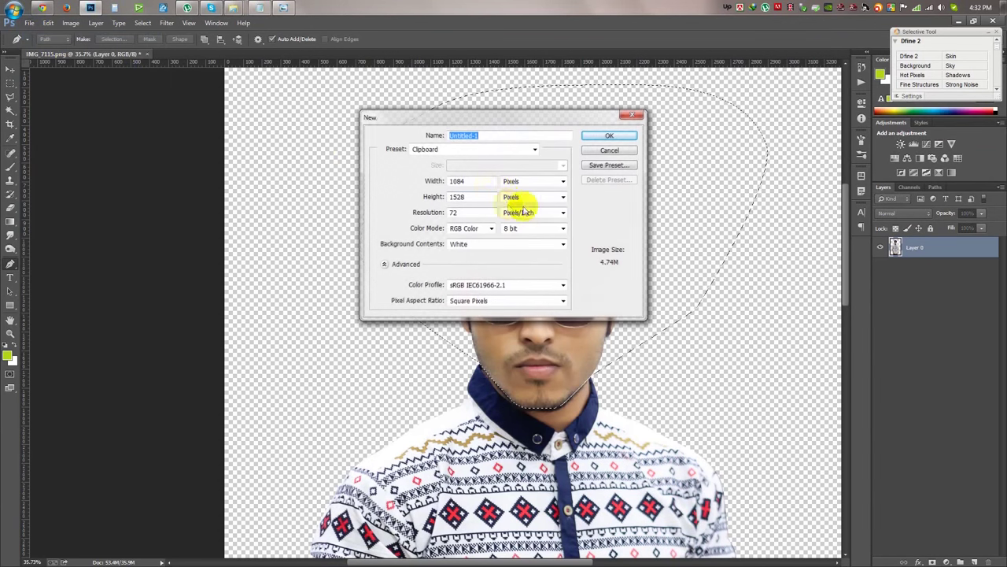
left_click(462, 149)
left_click(441, 187)
left_click(607, 136)
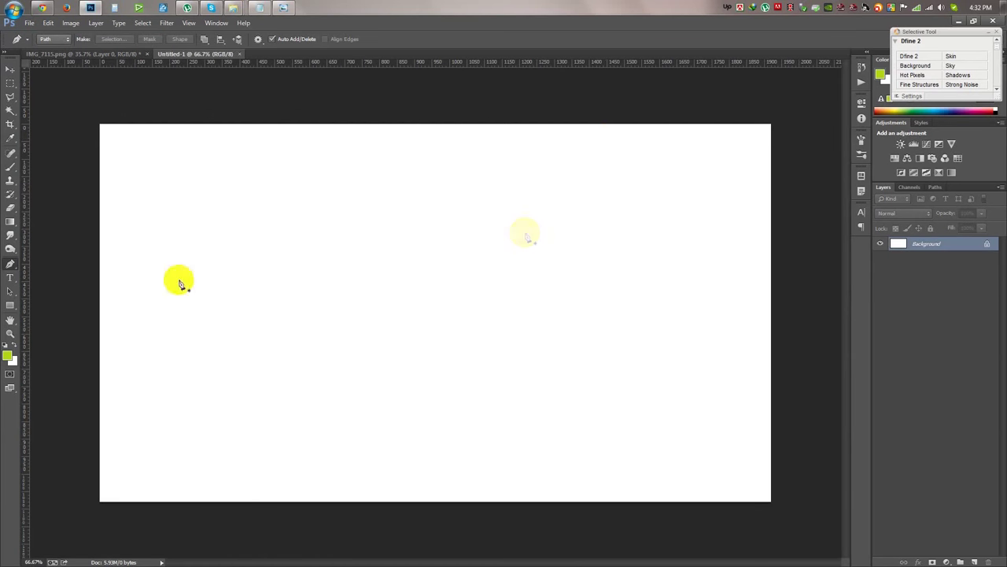
- Paste the head as Layer 1, then scale it down and move it up so the chin shows
left_click(10, 69)
key("ctrl+v")
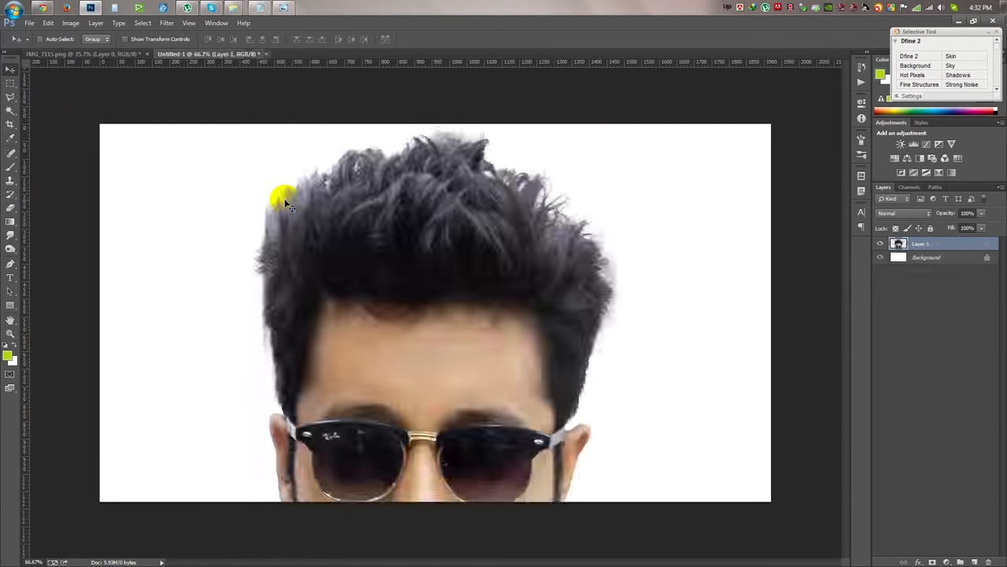
key("ctrl+t")
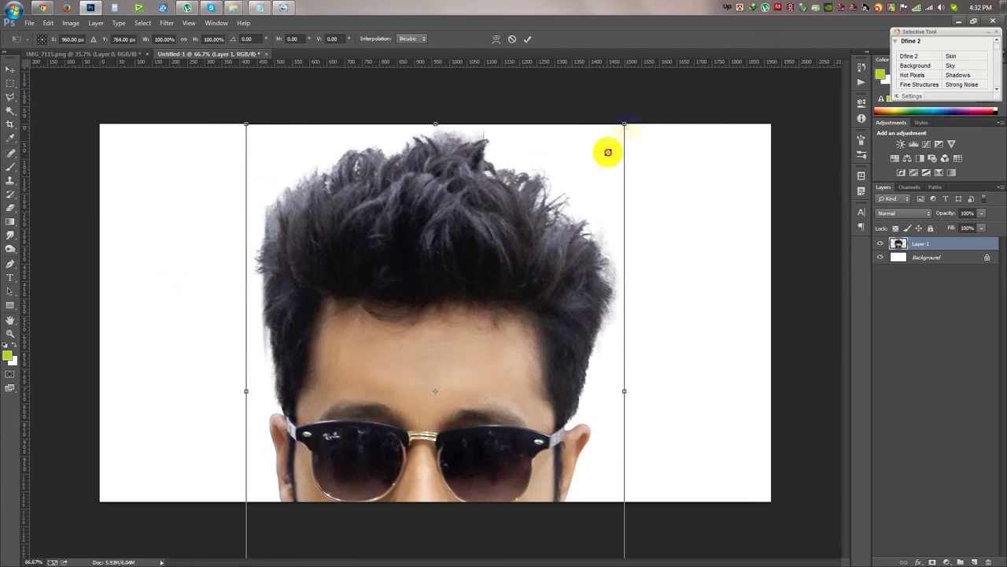
left_click_drag(607, 152, 553, 225)
mouse_move(524, 288)
left_mouse_down()
mouse_move(513, 213)
mouse_move(480, 232)
left_mouse_up()
left_click(531, 40)
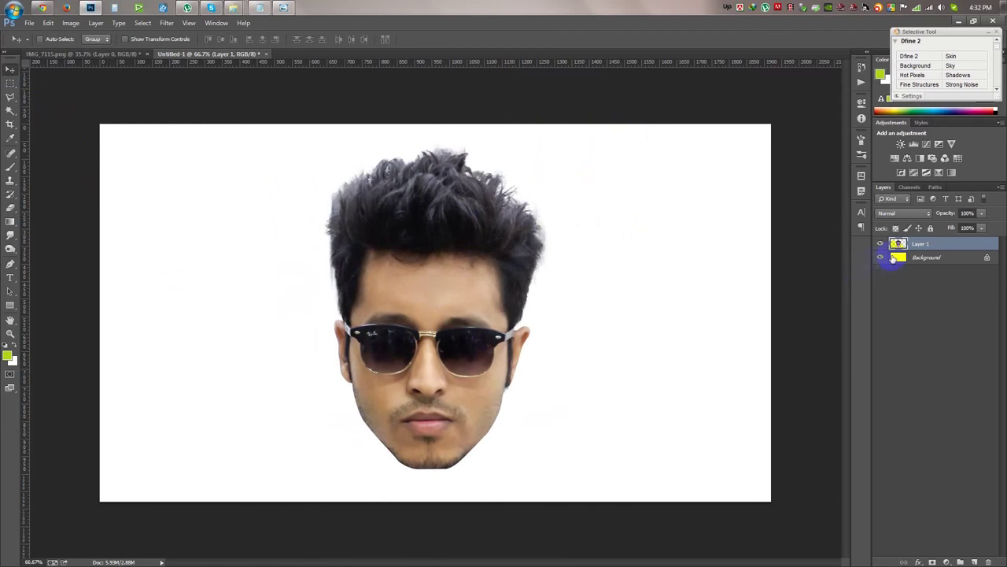
left_click(922, 255)
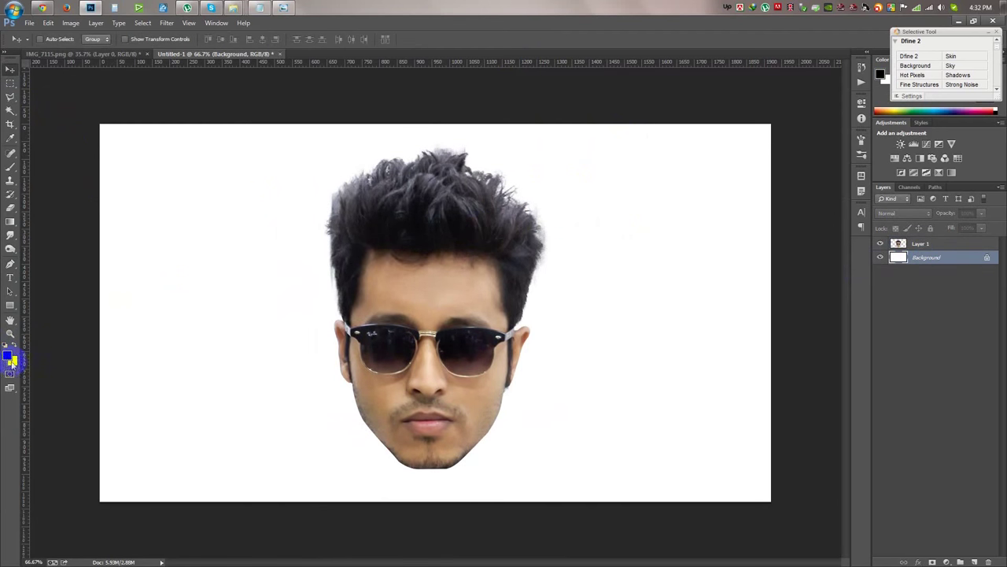
- Fill the Background layer with black
key("alt+BackSpace")
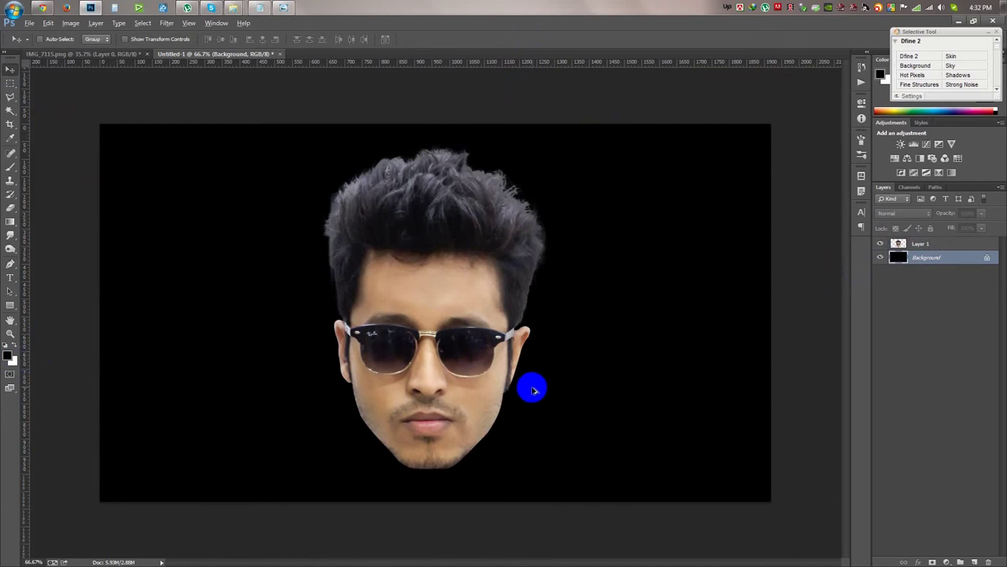
scroll(536, 391, "up", 2)
left_click_drag(512, 386, 540, 373)
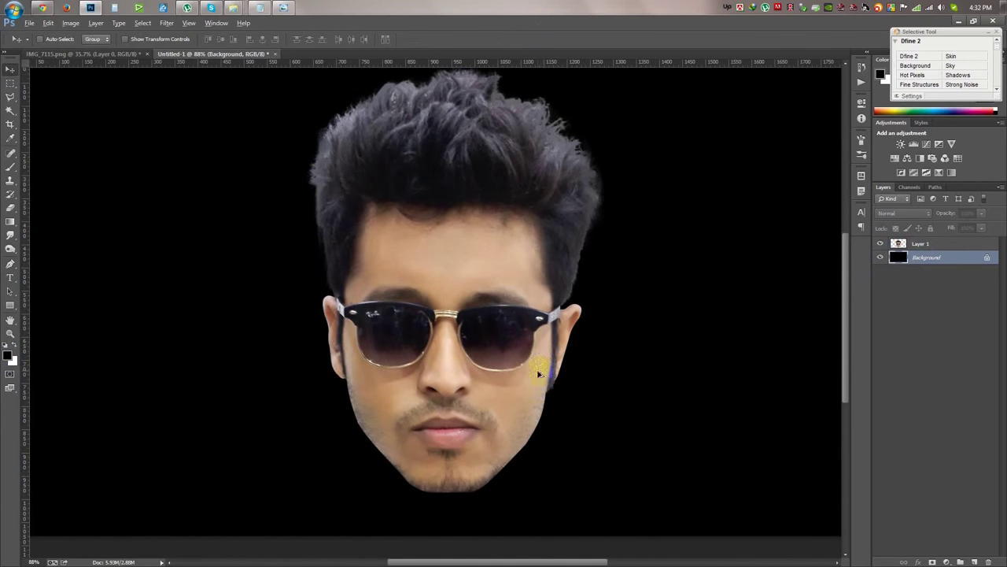
scroll(454, 360, "up", 1)
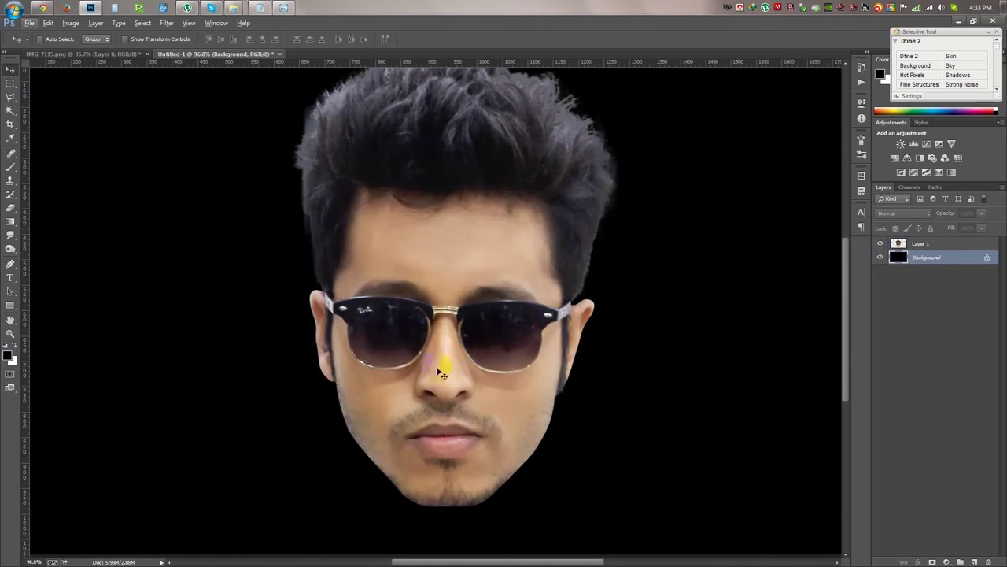
- Apply Levels with black point 28 and white point 248 to Layer 1, then add a layer mask
left_click(917, 244)
scroll(648, 285, "down", 1)
scroll(647, 286, "down", 1)
scroll(630, 267, "down", 1)
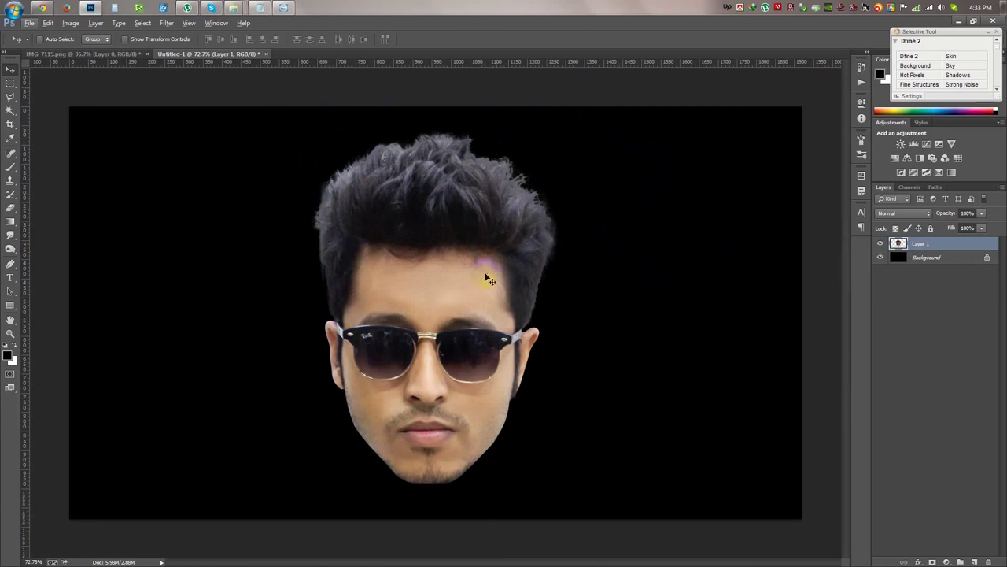
left_click(71, 23)
left_click(36, 49)
left_click(236, 66)
left_click_drag(592, 207, 599, 207)
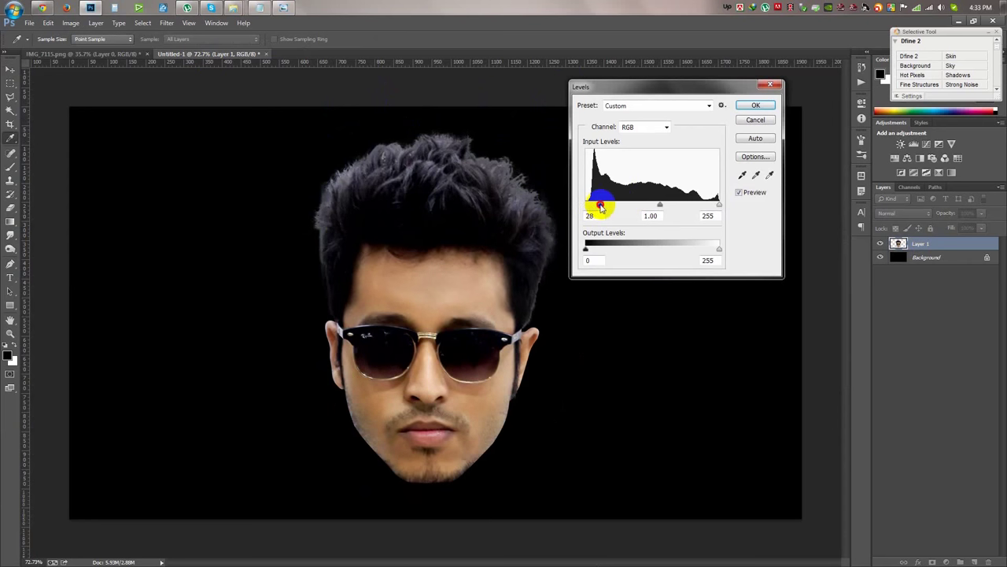
left_click_drag(712, 206, 710, 207)
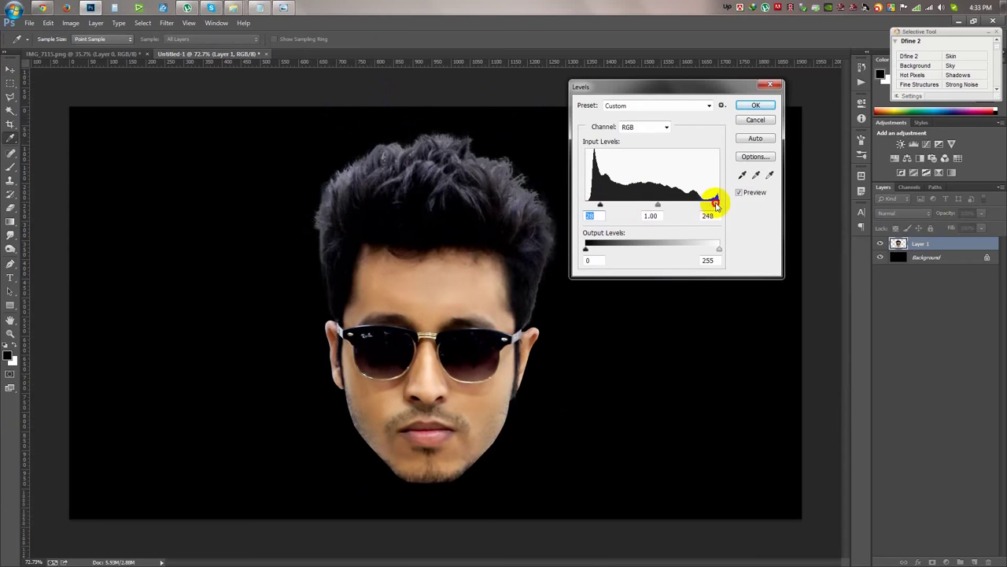
left_click(755, 105)
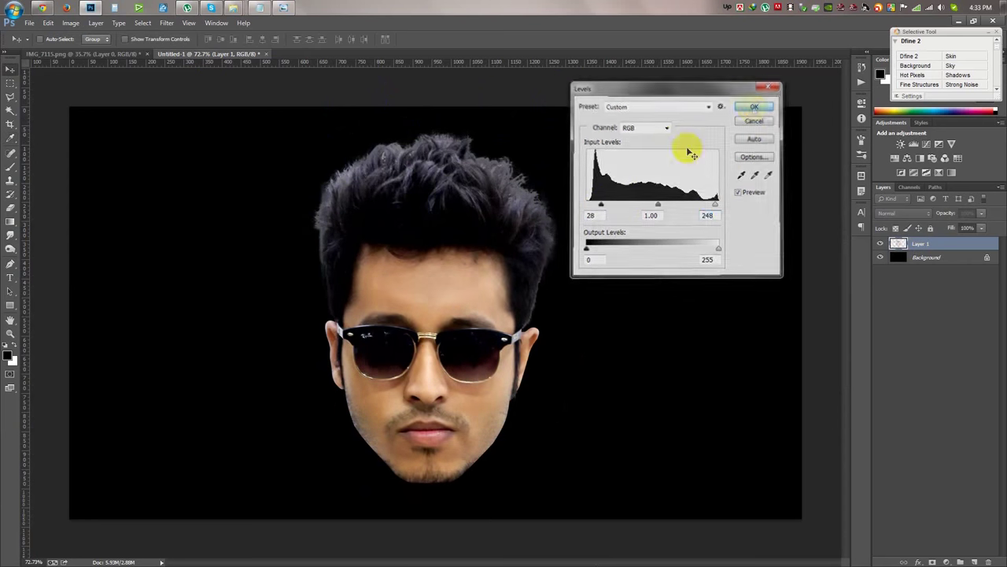
left_click(934, 559)
- Paint black on the mask with the Brush to hide wispy hair on the head's right edge
scroll(482, 237, "up", 1)
scroll(478, 236, "up", 1)
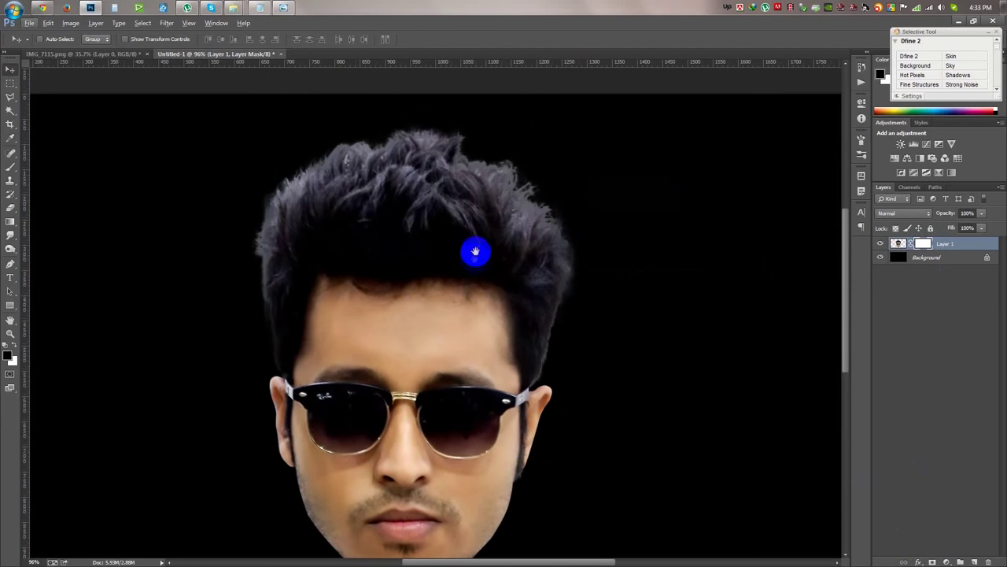
left_click(10, 174)
right_click(197, 165)
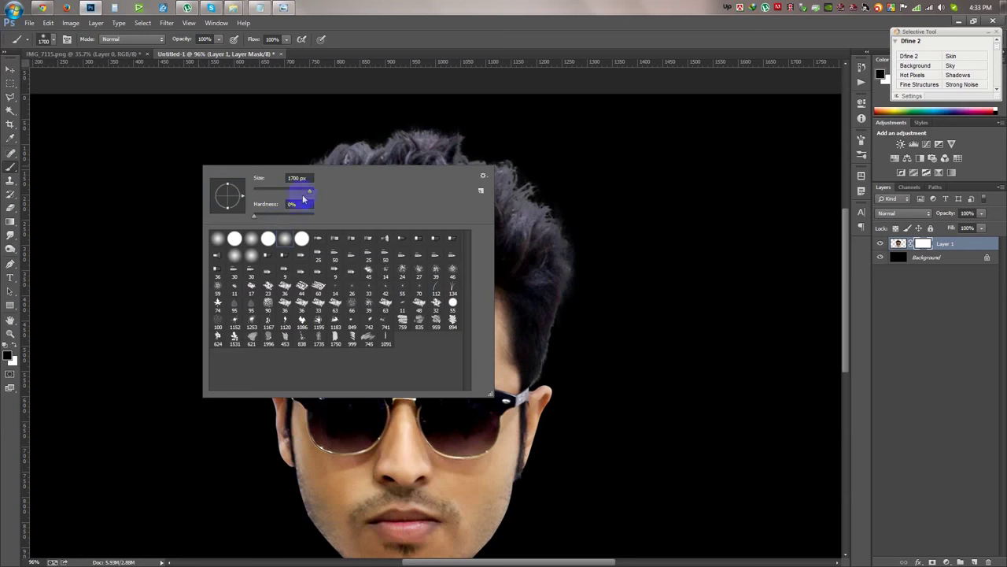
left_click(389, 45)
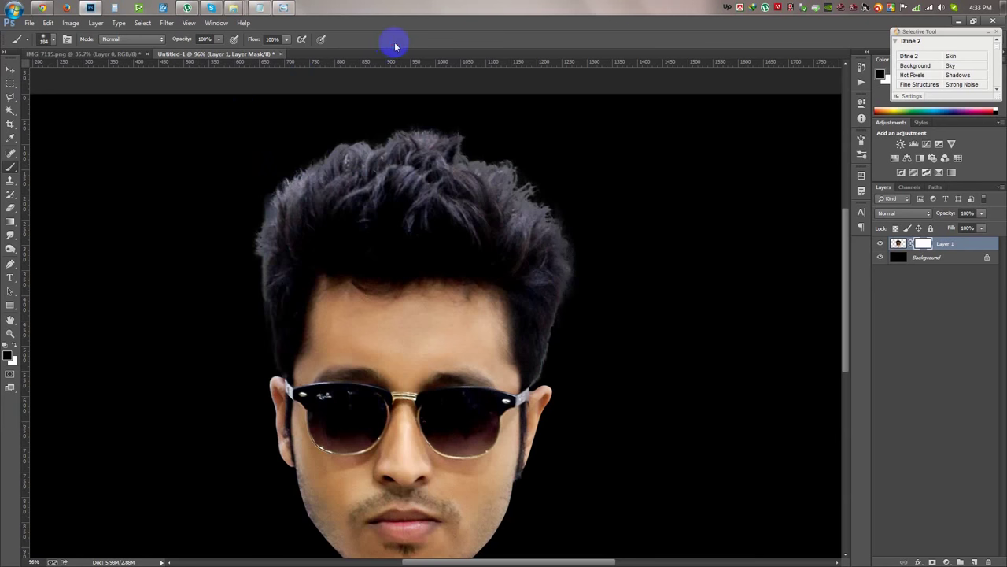
mouse_move(593, 247)
left_mouse_down()
mouse_move(596, 184)
mouse_move(577, 136)
mouse_move(450, 90)
mouse_move(378, 81)
mouse_move(367, 106)
mouse_move(291, 118)
mouse_move(266, 134)
mouse_move(209, 218)
mouse_move(210, 263)
mouse_move(200, 203)
mouse_move(227, 90)
left_mouse_up()
- At 30% brush opacity, fade the top and left of the hair, the area left of the face, and reveal more of the right ear
left_click(206, 39)
type("30")
mouse_move(300, 186)
left_mouse_down()
mouse_move(393, 162)
mouse_move(252, 220)
mouse_move(242, 321)
left_mouse_up()
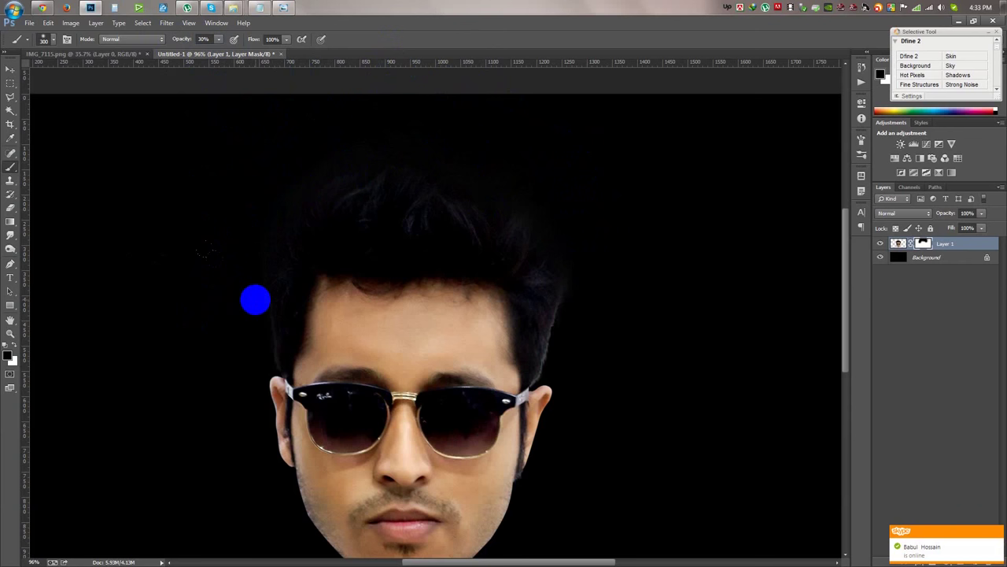
mouse_move(210, 255)
left_mouse_down()
mouse_move(216, 376)
mouse_move(249, 519)
mouse_move(222, 432)
mouse_move(306, 514)
mouse_move(369, 504)
mouse_move(481, 454)
mouse_move(526, 317)
mouse_move(540, 176)
mouse_move(539, 245)
left_mouse_up()
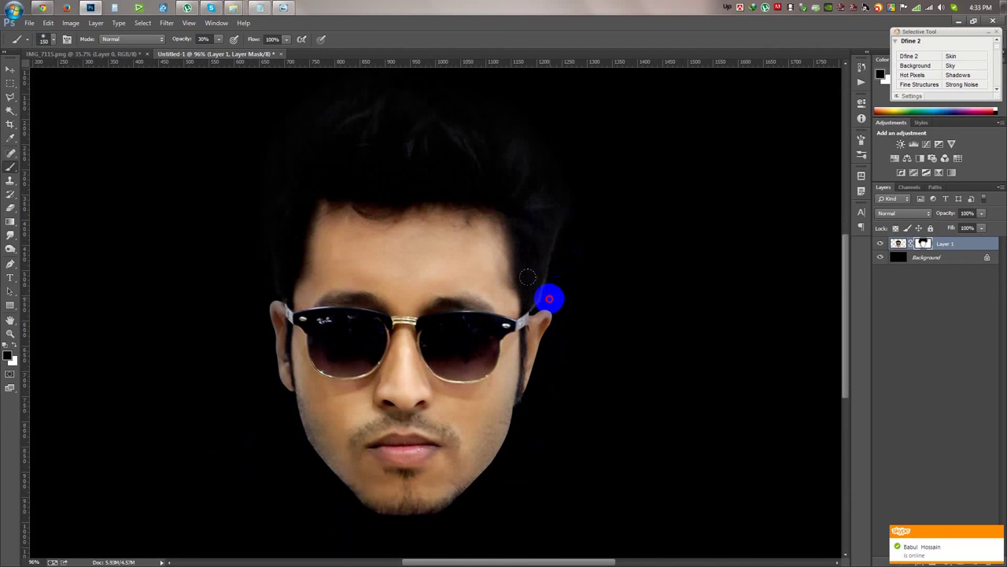
mouse_move(546, 299)
left_mouse_down()
mouse_move(564, 326)
mouse_move(530, 438)
left_mouse_up()
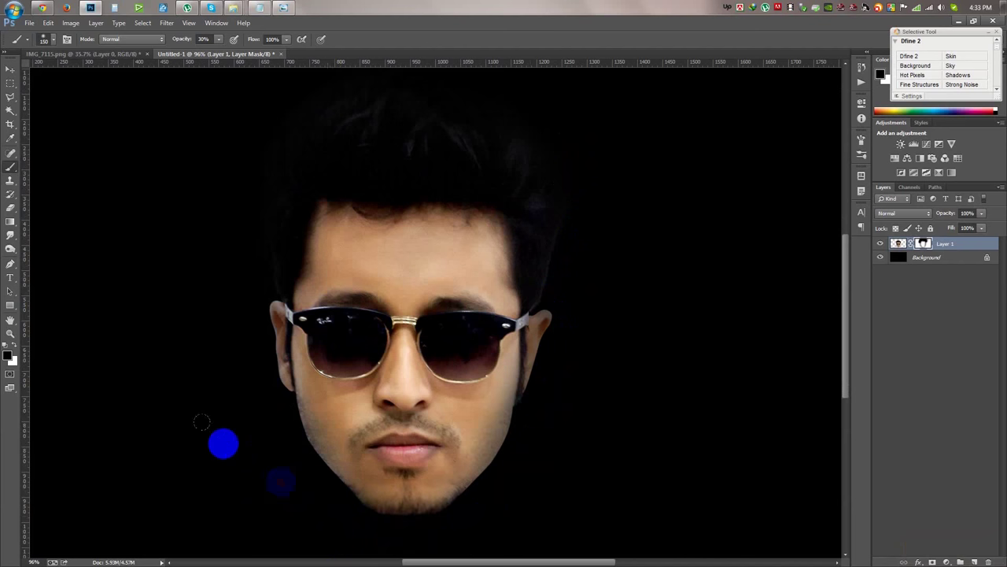
- Fit the image in view and soften the jaw, chin and area below the chin into black
scroll(205, 429, "up", 1)
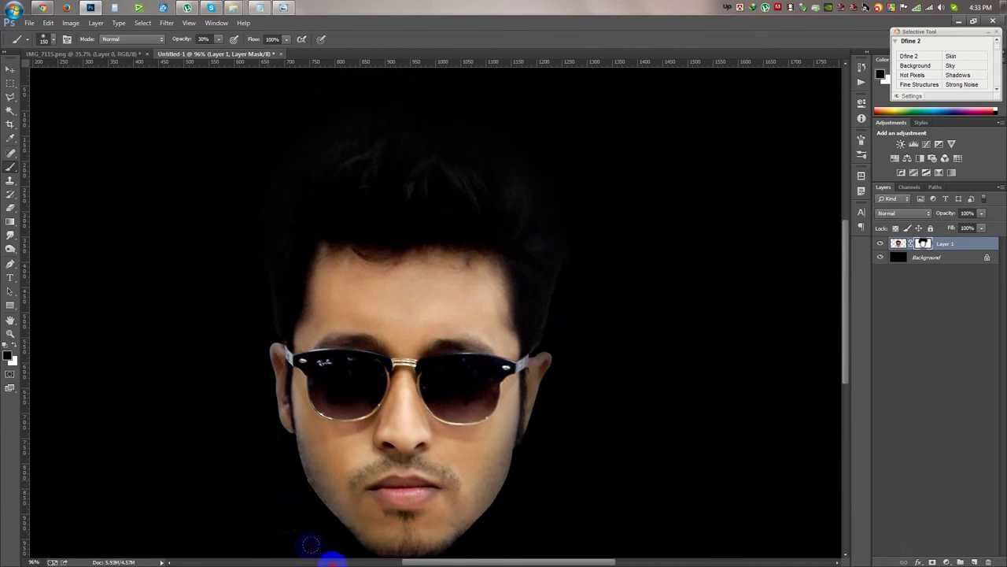
scroll(190, 406, "up", 1)
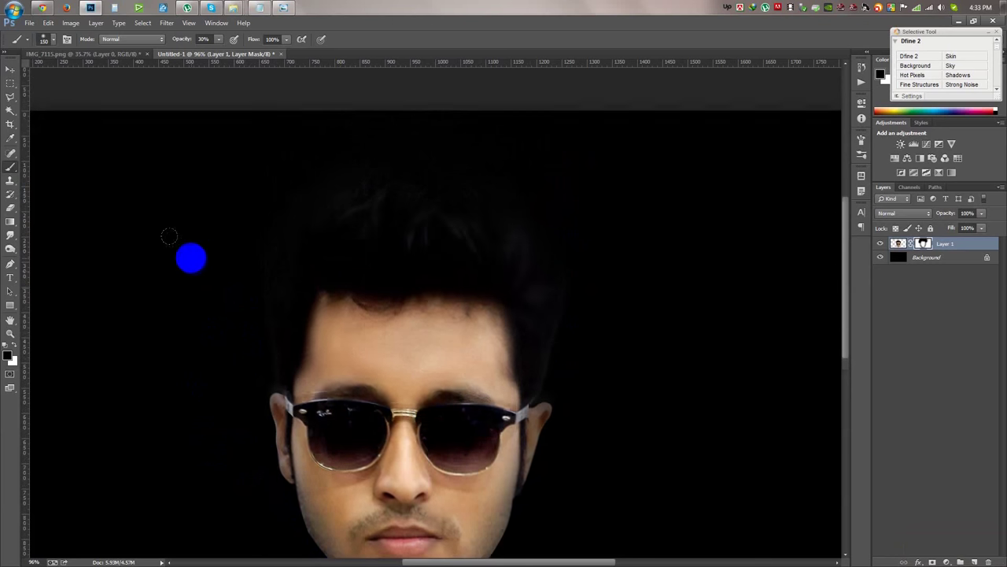
scroll(201, 254, "up", 1)
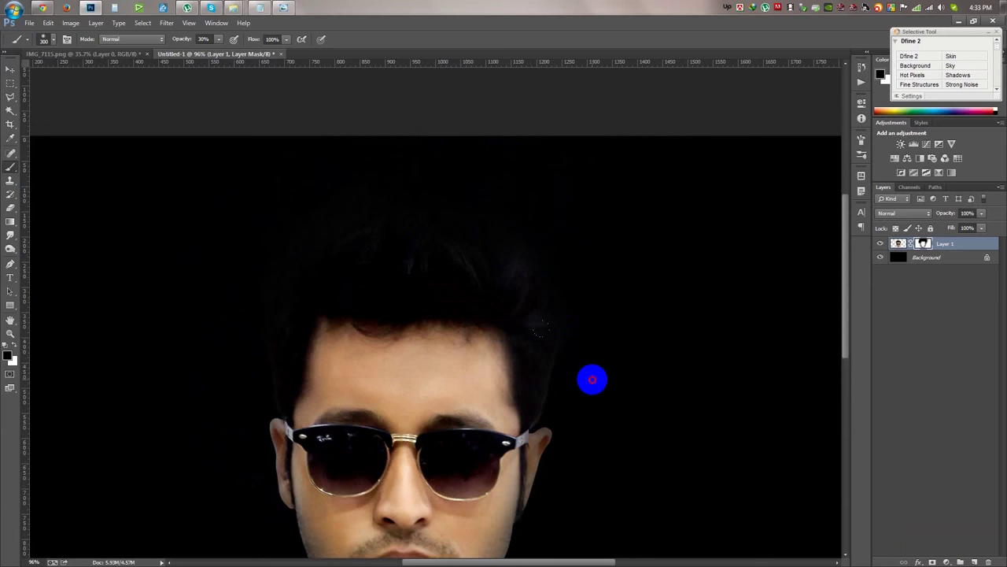
scroll(607, 388, "down", 1)
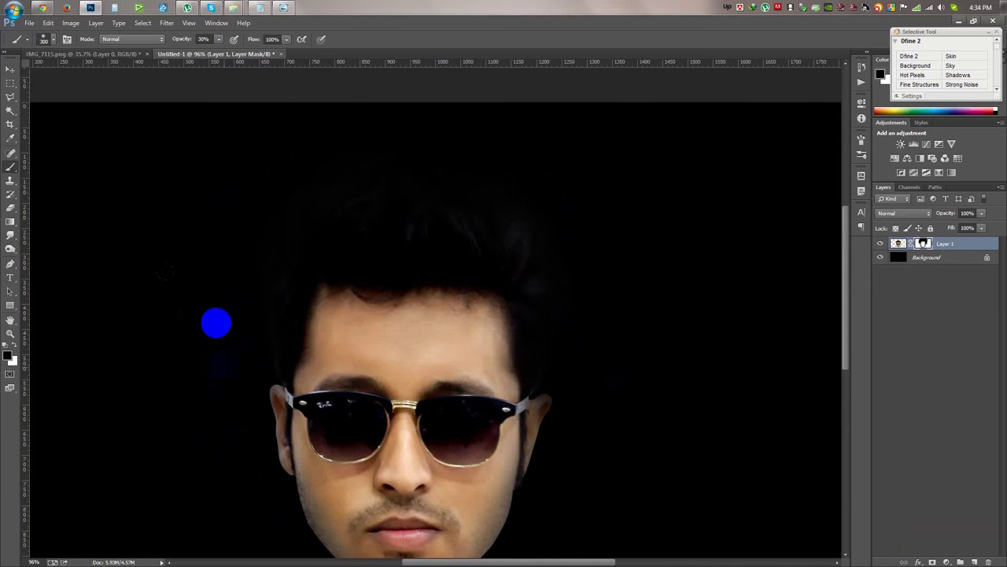
key("ctrl+0")
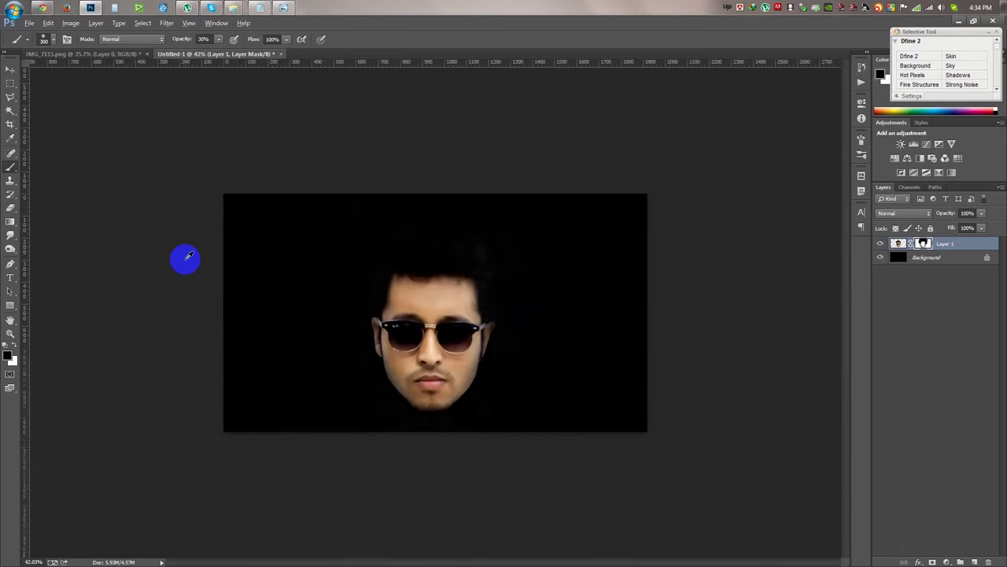
scroll(290, 407, "up", 5)
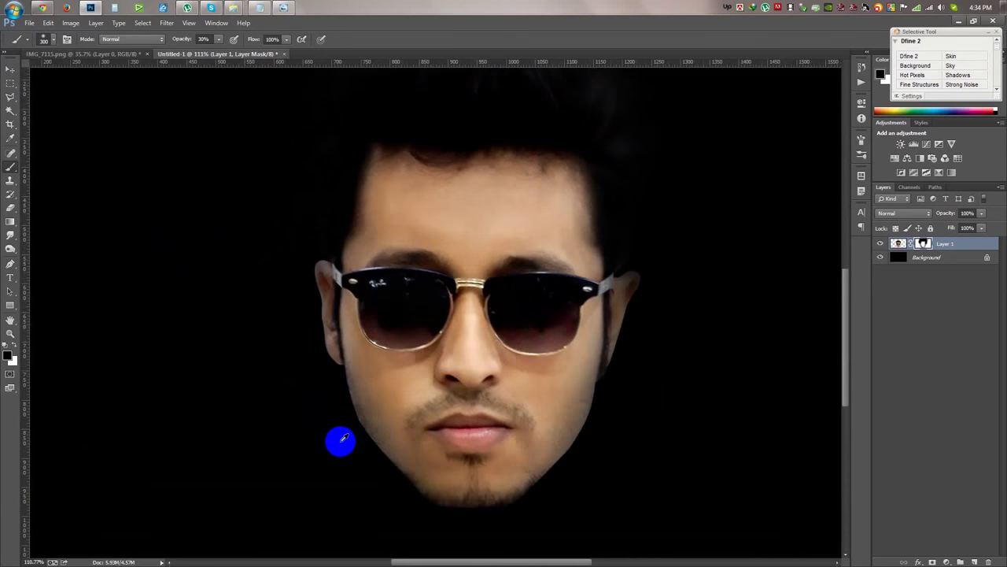
scroll(399, 432, "down", 2)
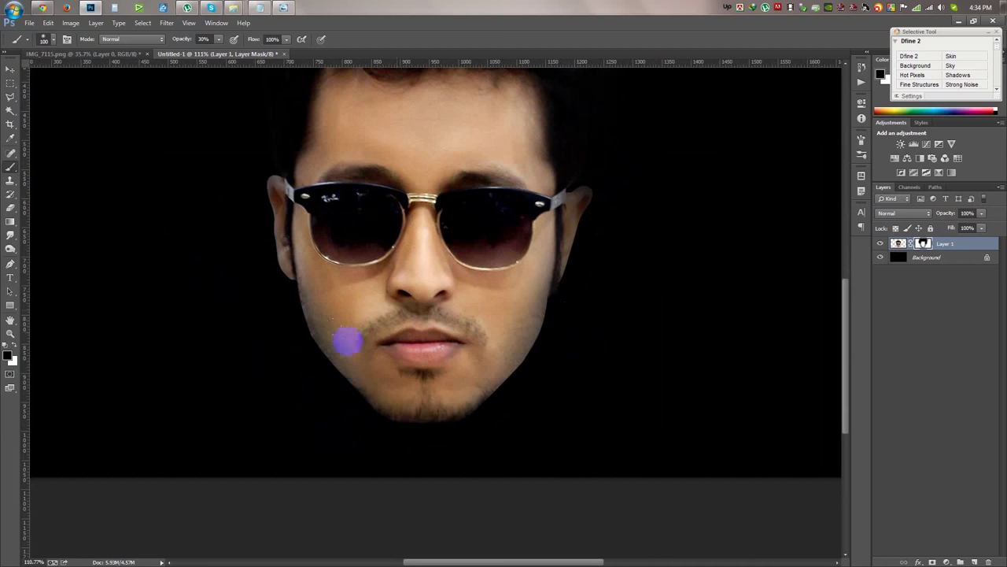
left_click(286, 338)
left_click_drag(286, 338, 361, 436)
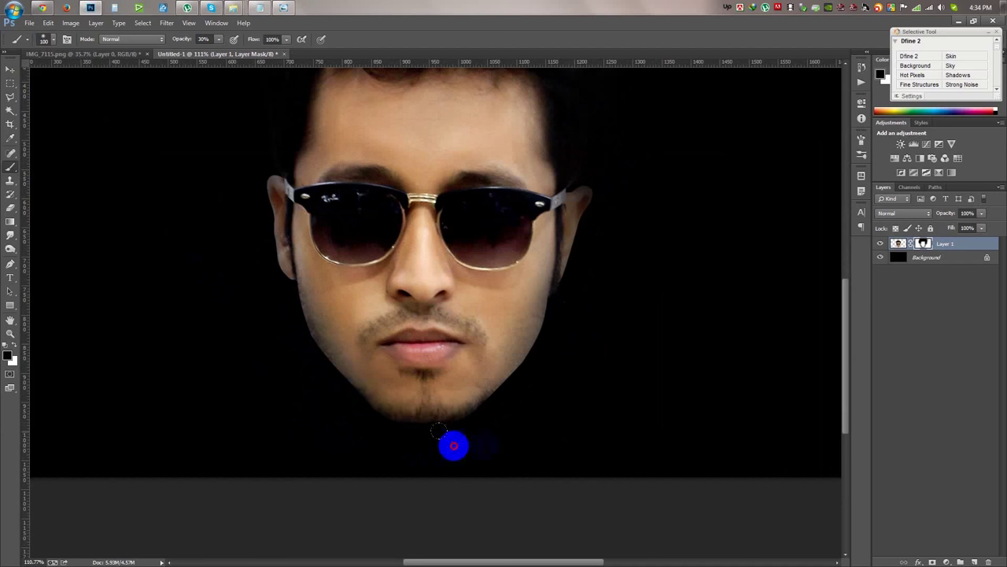
mouse_move(361, 436)
left_mouse_down()
mouse_move(325, 411)
mouse_move(524, 428)
left_mouse_up()
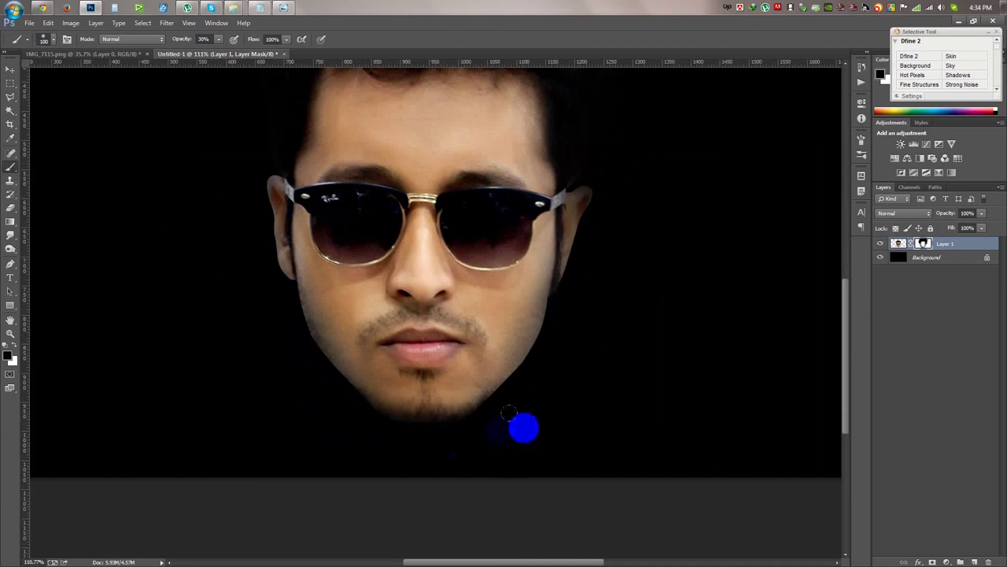
scroll(535, 378, "down", 2)
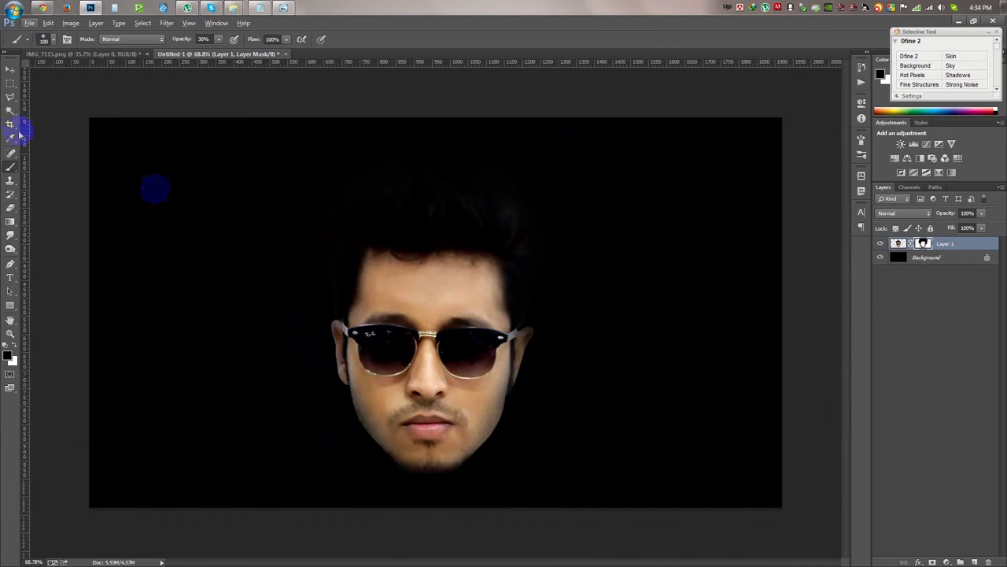
left_click(11, 70)
- Nudge the masked head layer up about 10 px on the canvas
left_click_drag(482, 267, 482, 260)
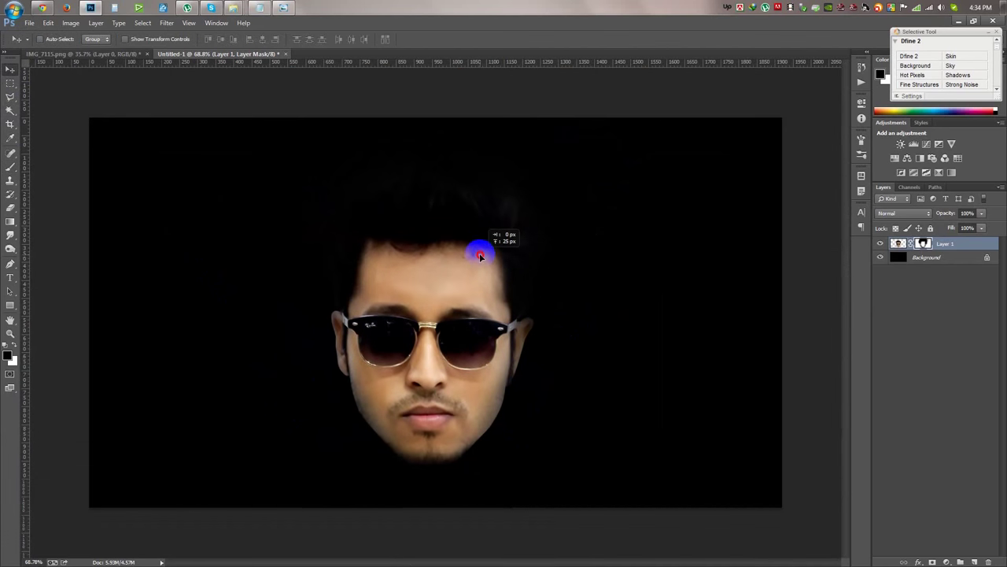
scroll(481, 257, "up", 1)
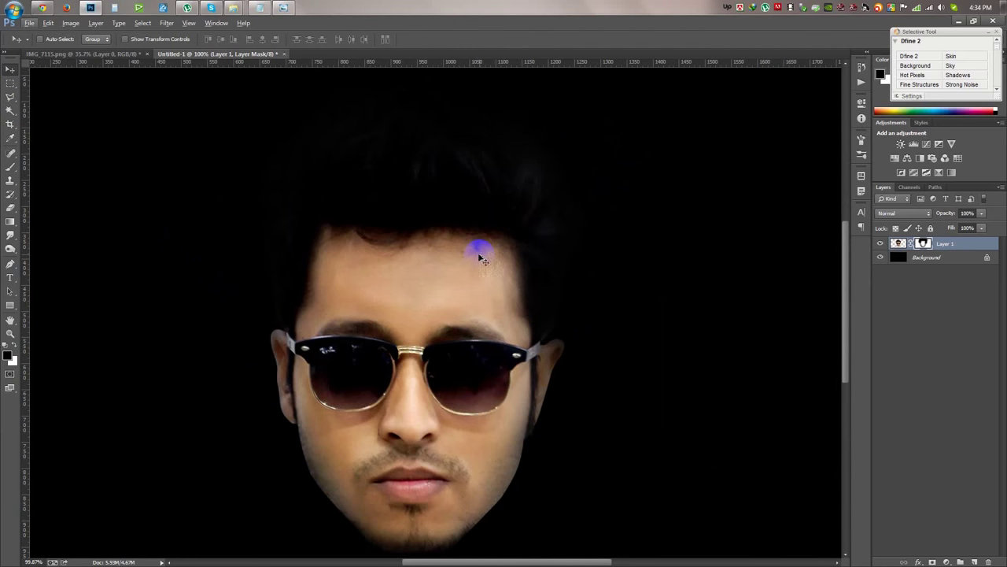
scroll(481, 257, "down", 1)
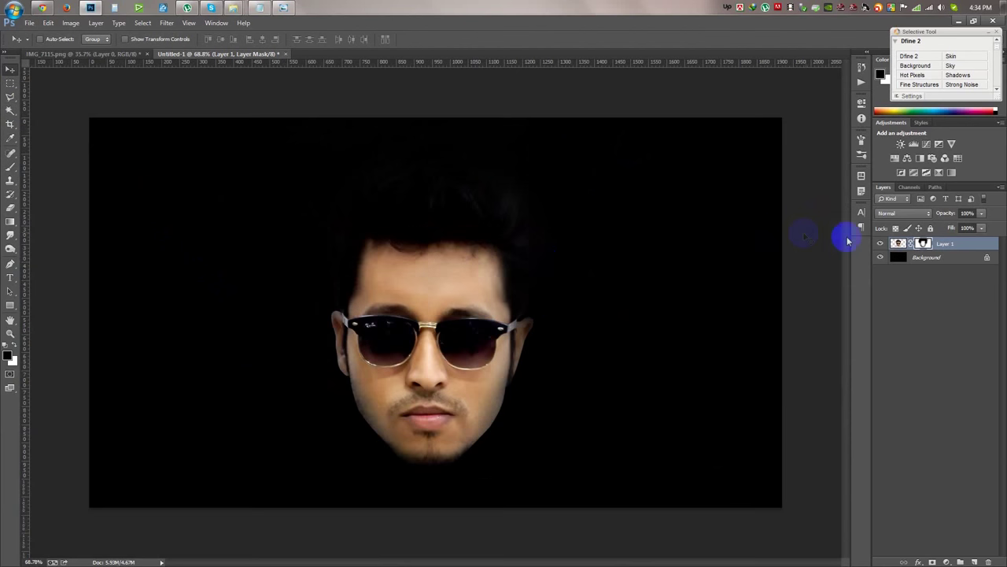
left_click(540, 221)
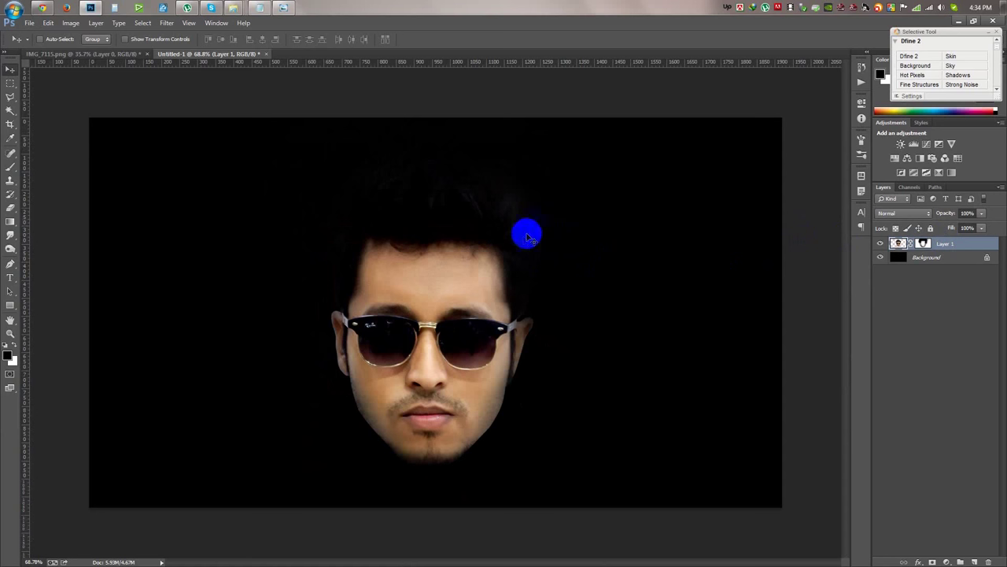
- Select the left half of the canvas, aligned with the face's centre line
left_click(10, 83)
left_click_drag(90, 119, 427, 562)
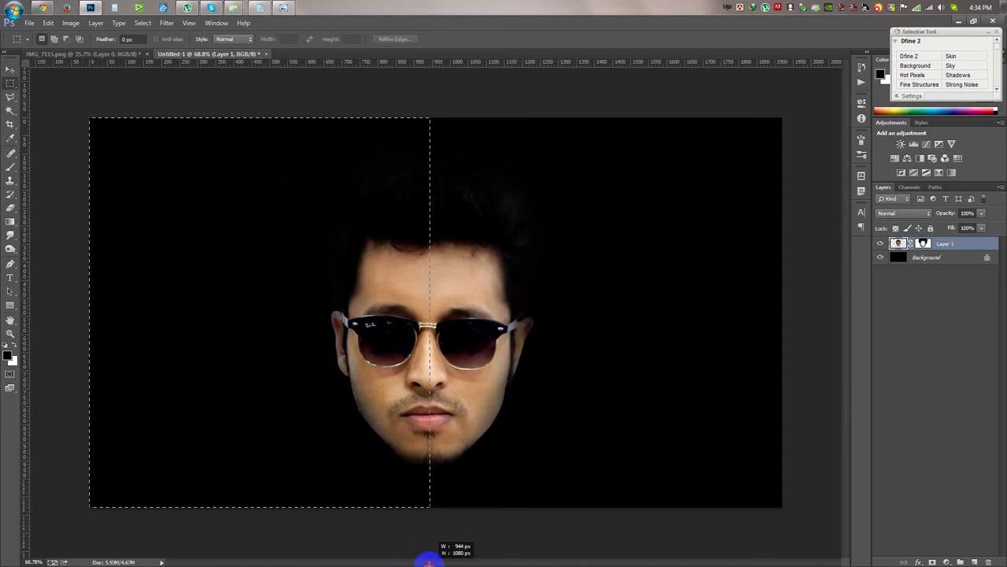
left_click_drag(427, 562, 427, 561)
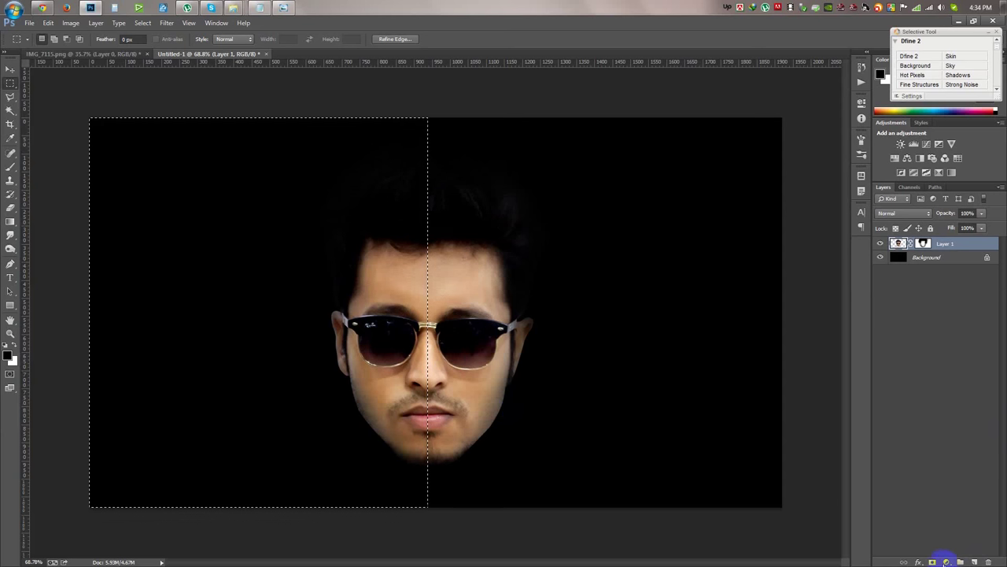
- Add a colorized Hue/Saturation adjustment with Saturation 70 and Lightness -13 to tint it red
left_click(946, 561)
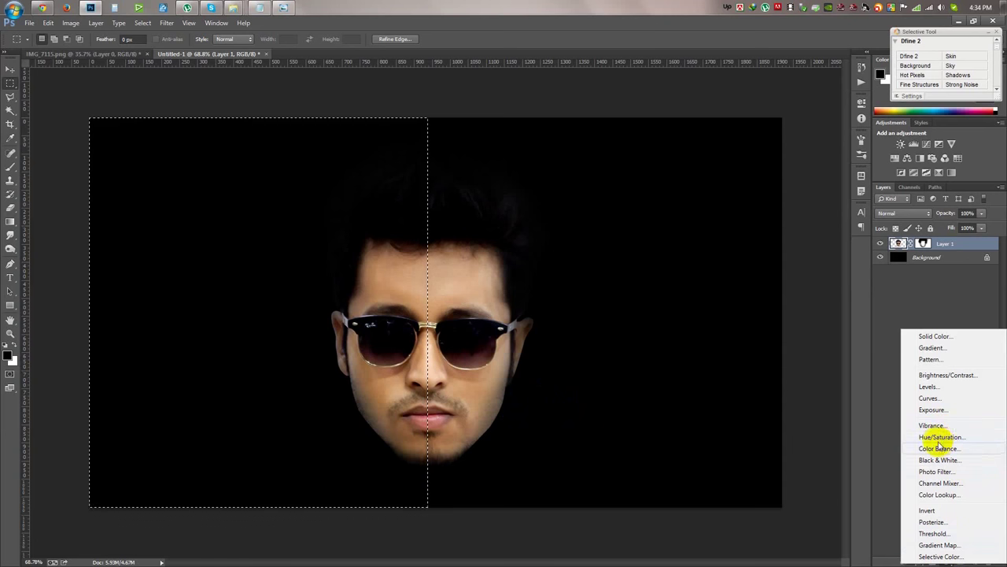
left_click(938, 439)
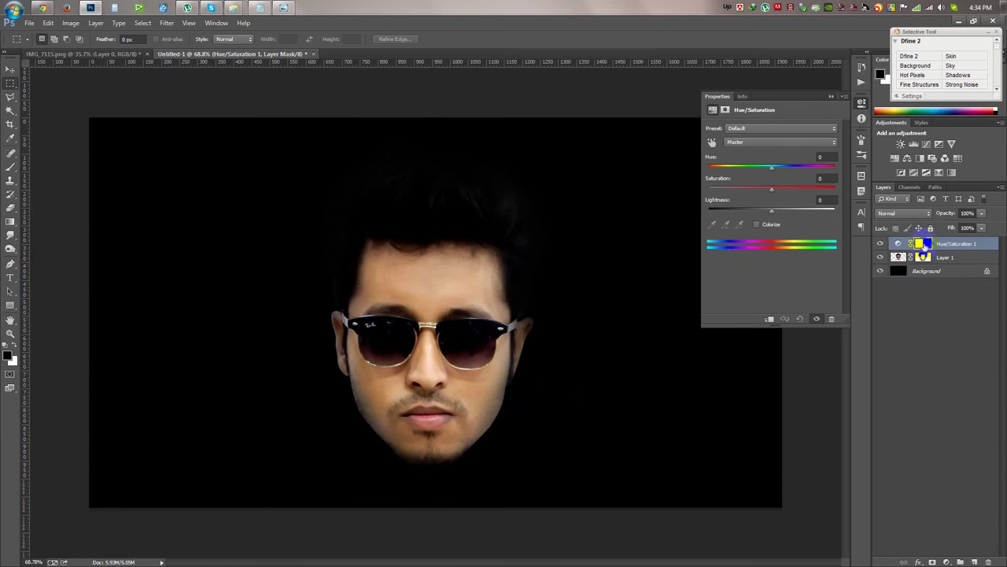
left_click(770, 225)
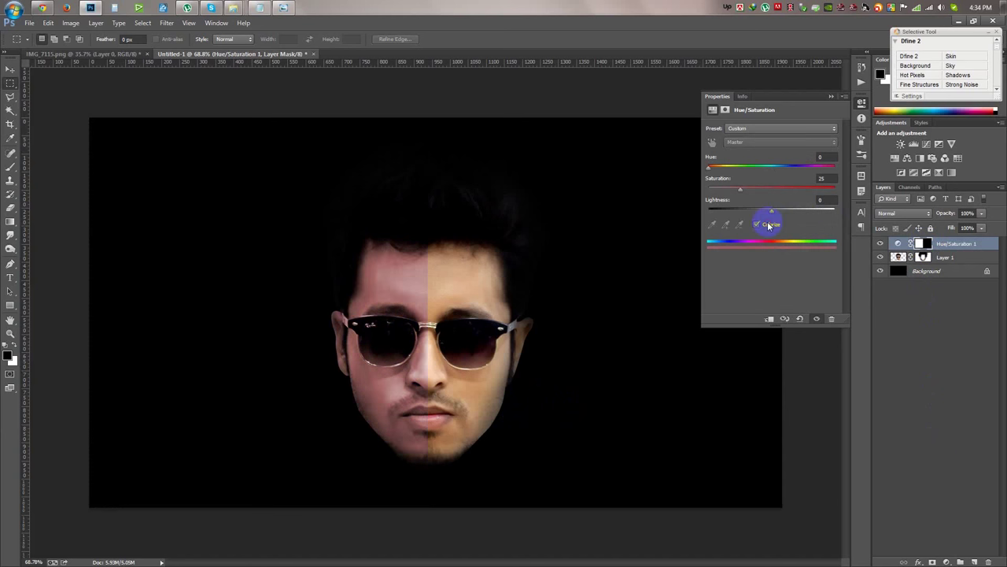
left_click_drag(742, 192, 791, 192)
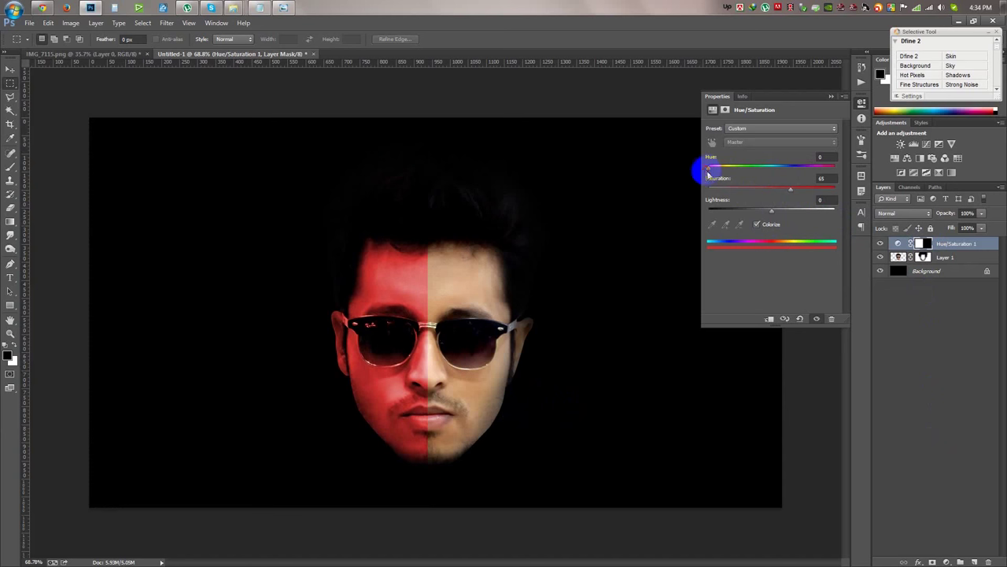
left_click_drag(774, 214, 764, 217)
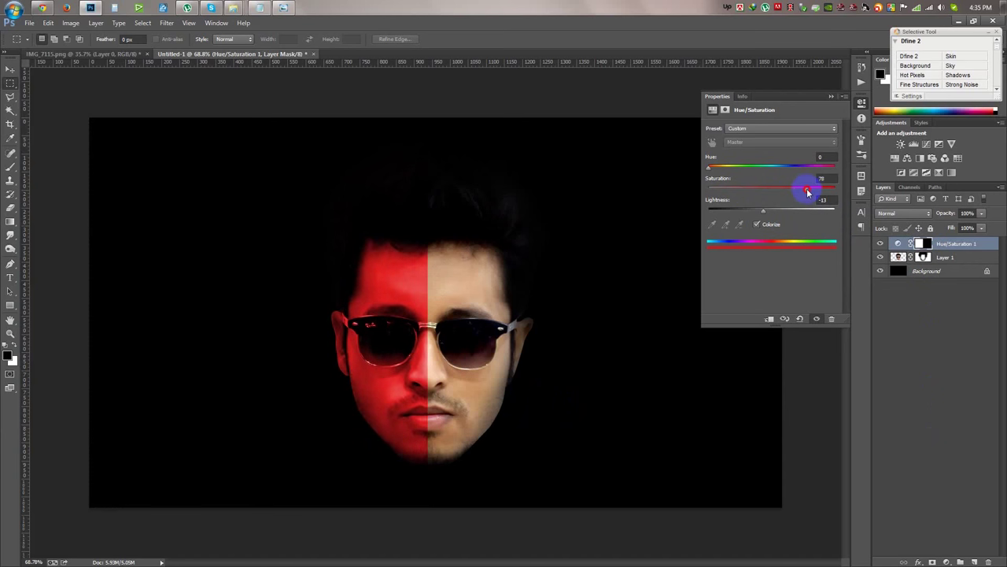
left_click(831, 98)
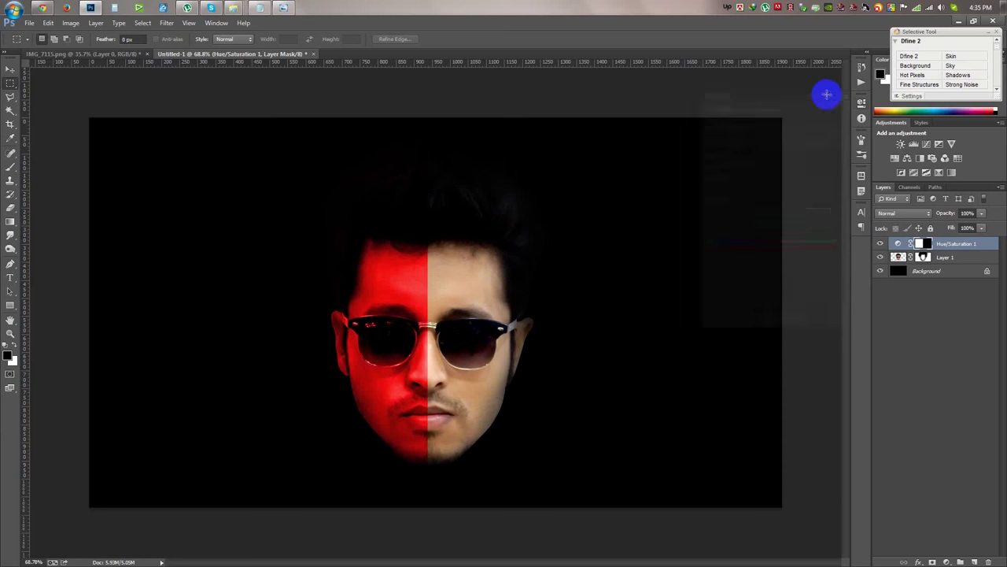
left_click(948, 259)
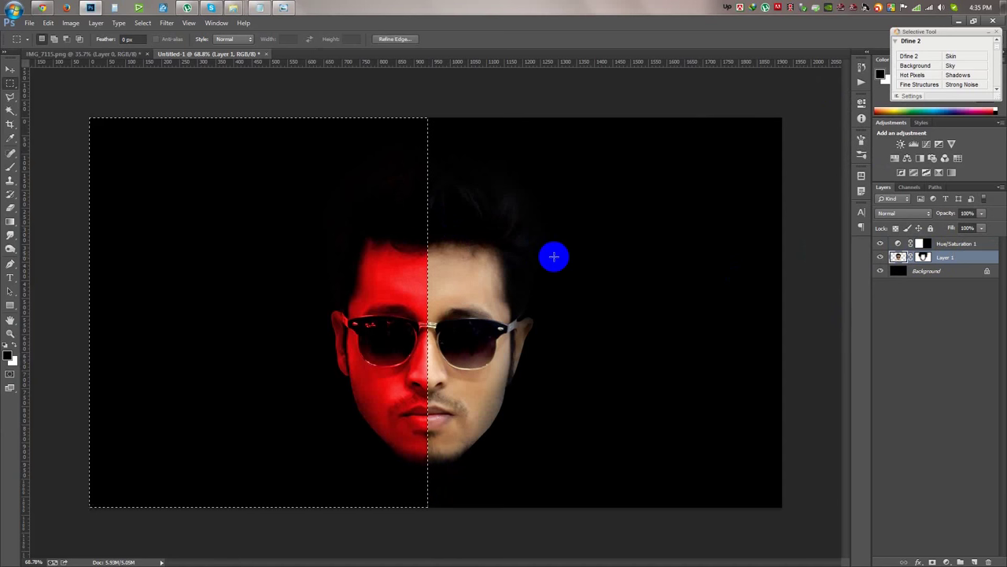
- Load the red adjustment's mask and invert the selection to the right half
left_click(926, 244, "ctrl")
left_click(929, 244)
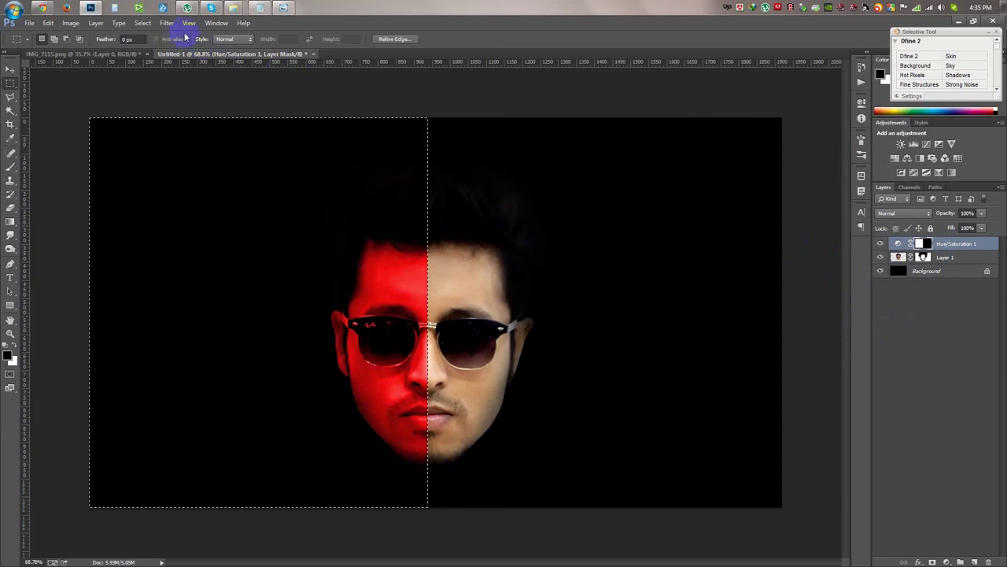
left_click(135, 23)
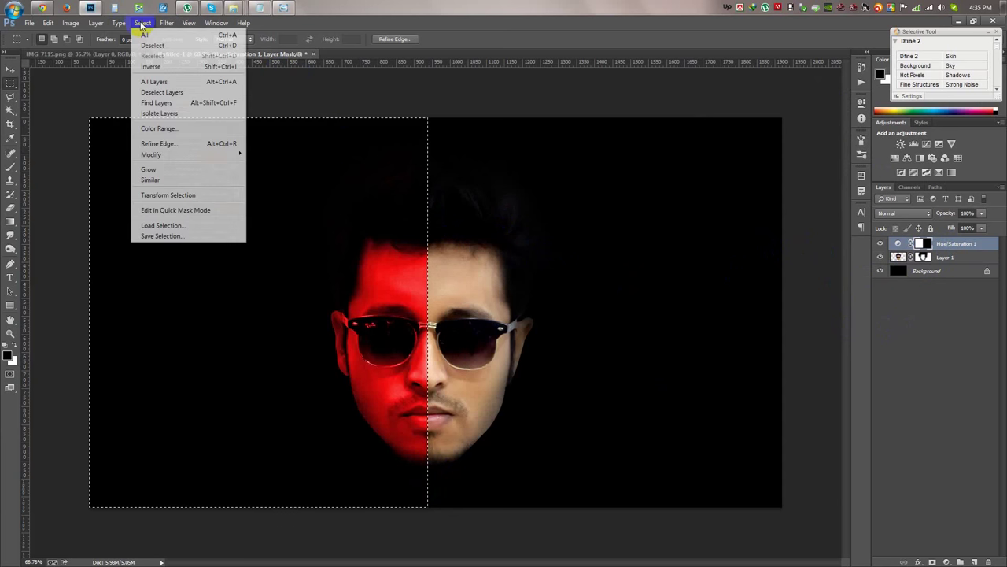
left_click(149, 67)
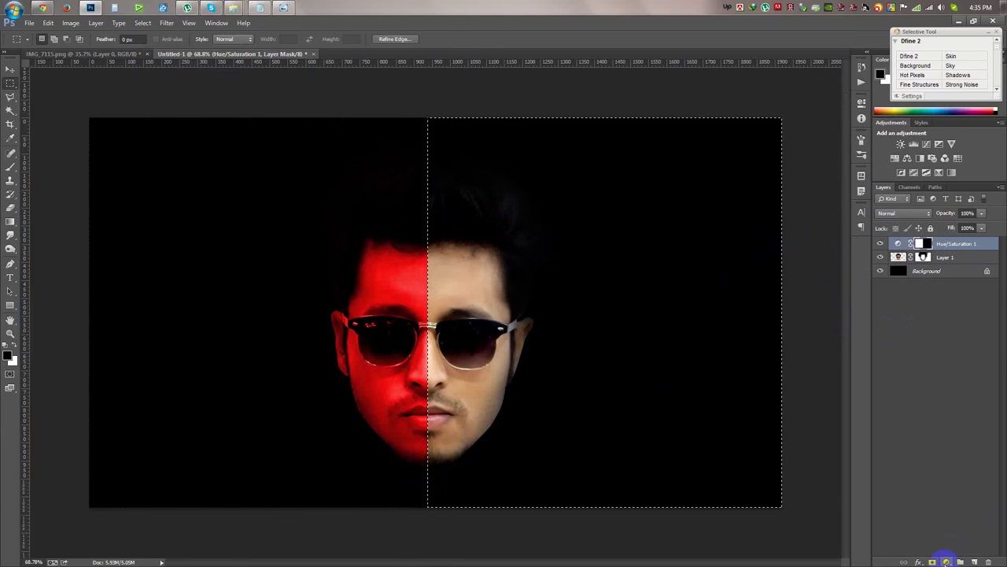
- Add a colorized Hue/Saturation adjustment with Hue 202, Saturation 72, Lightness -7
left_click(947, 561)
left_click(940, 437)
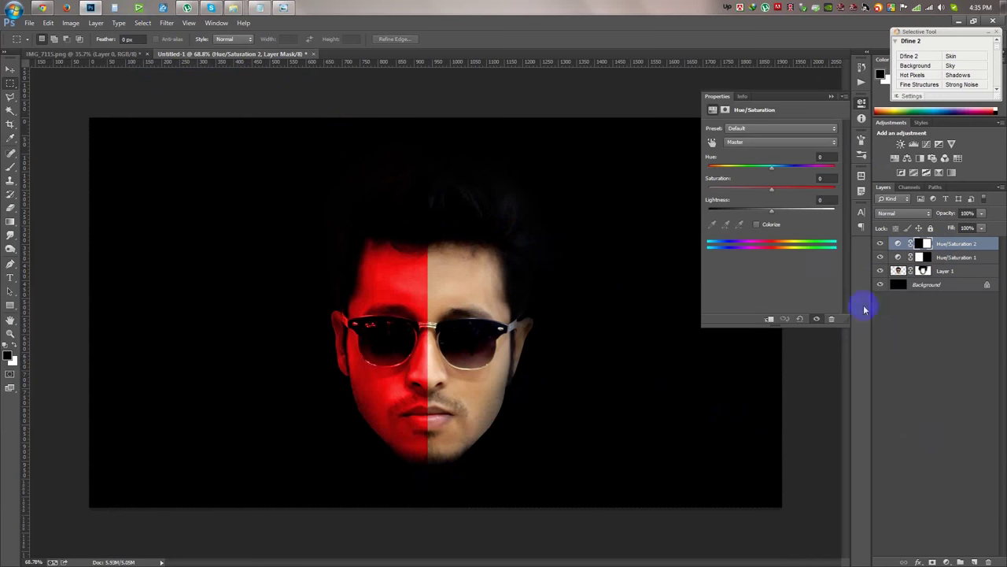
left_click(771, 225)
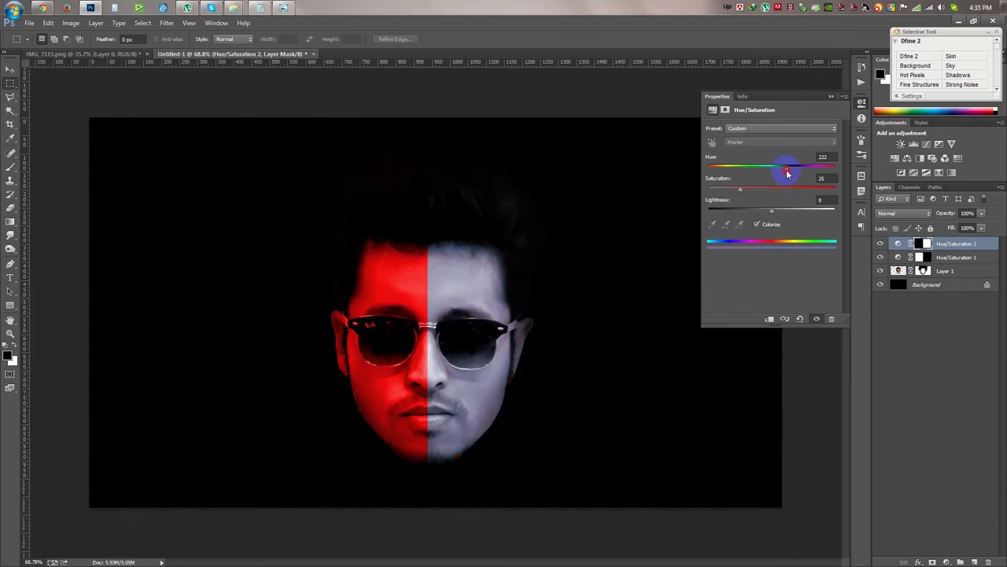
left_click_drag(741, 190, 762, 196)
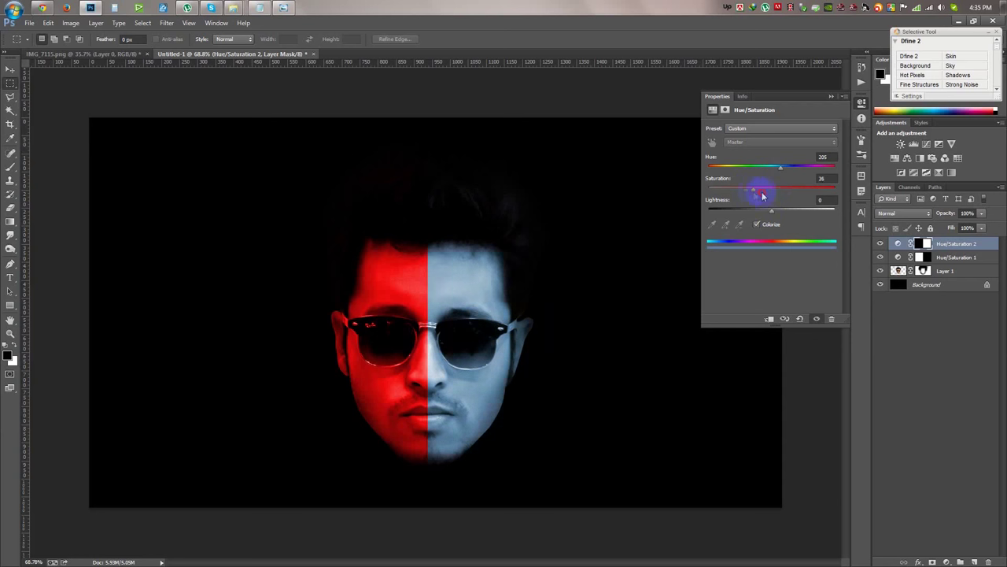
left_click_drag(773, 214, 763, 213)
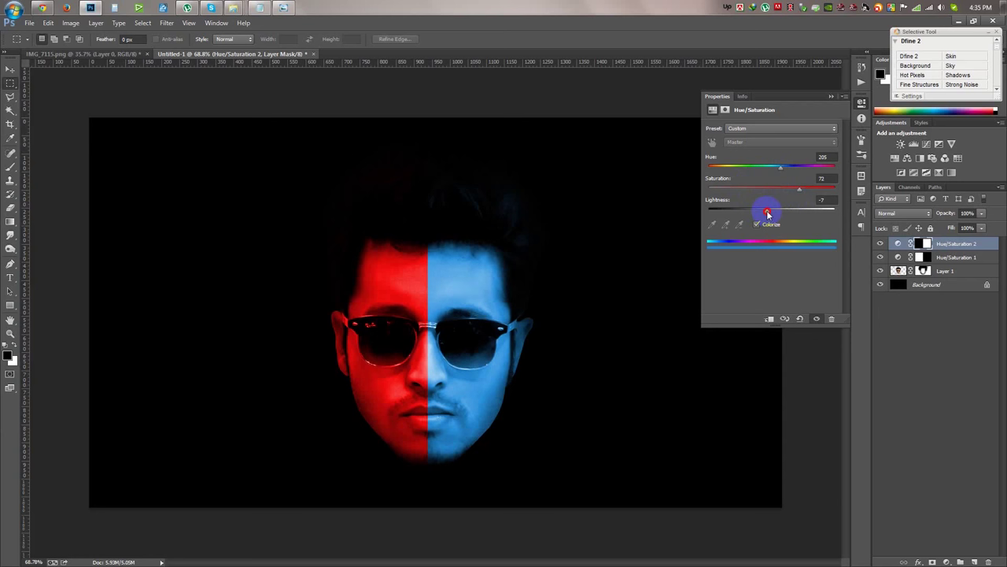
left_click_drag(783, 170, 780, 173)
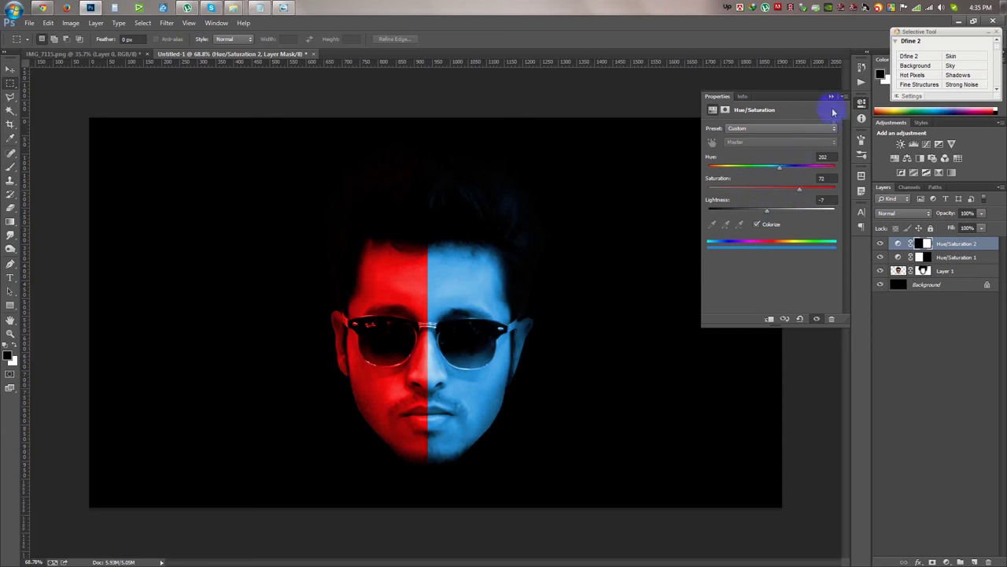
left_click(811, 97)
- Zoom in to inspect the colour split at the glasses, then fit the whole canvas in view
left_click_drag(428, 338, 450, 349)
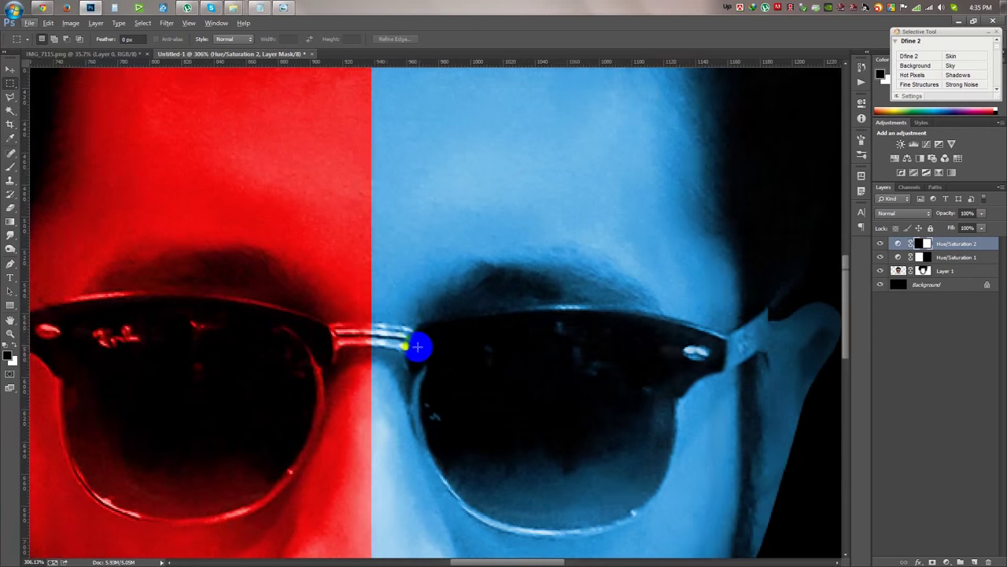
key("v")
mouse_move(338, 275)
left_mouse_down()
mouse_move(361, 356)
mouse_move(454, 359)
left_mouse_up()
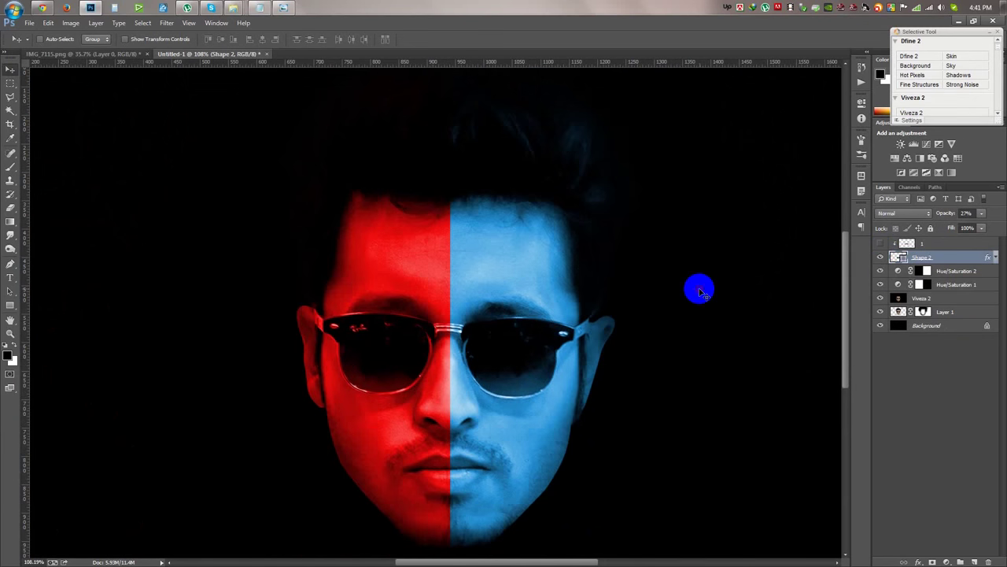
key("ctrl+0")
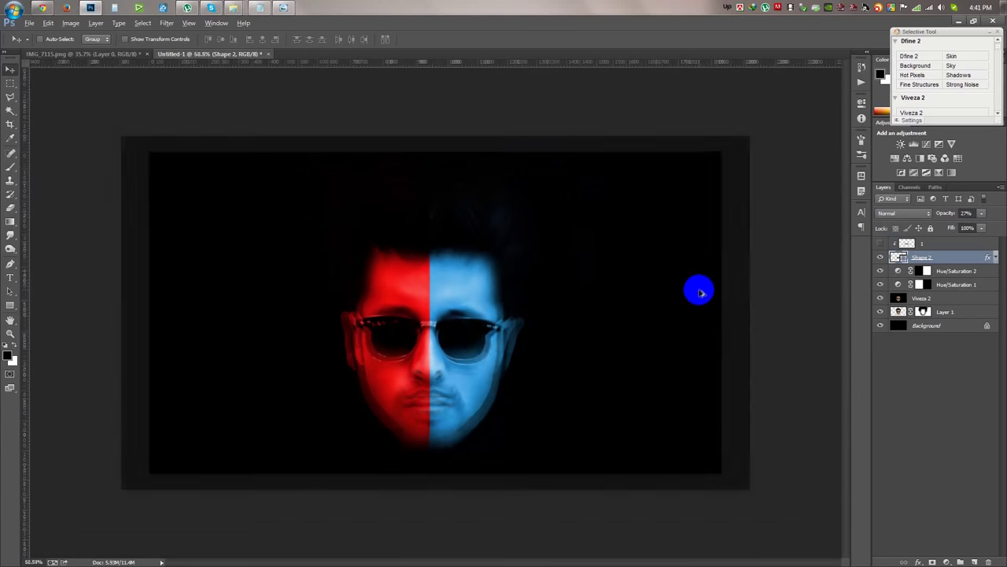
- Start a 199 pt text layer in blue sampled from the face and move it to the top of the stack
key("t")
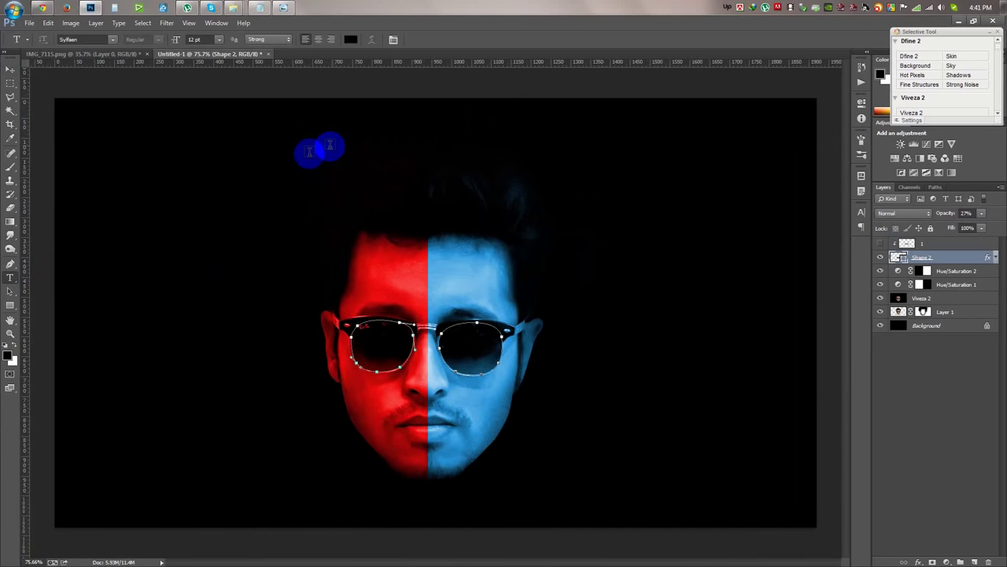
left_click(315, 164)
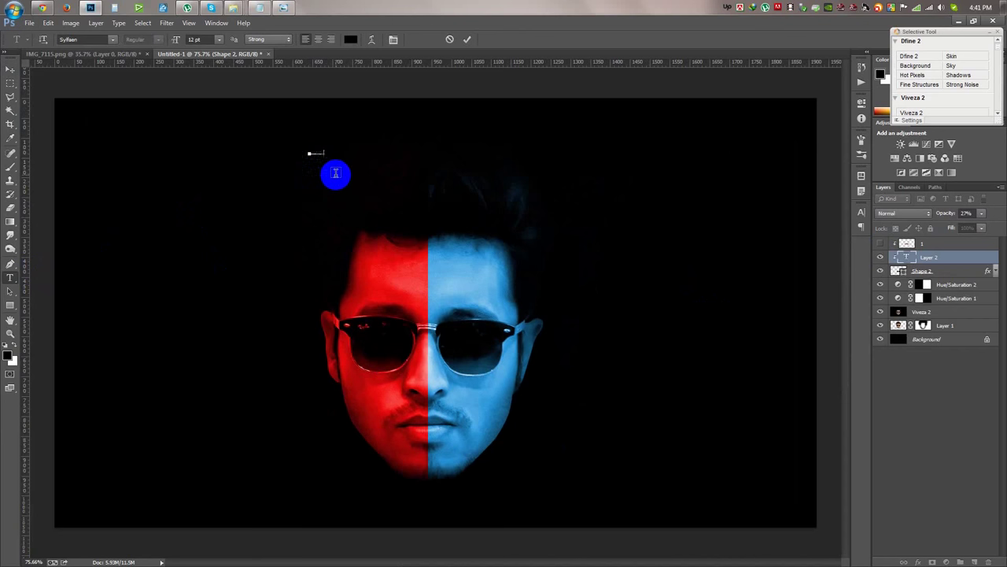
left_click(195, 40)
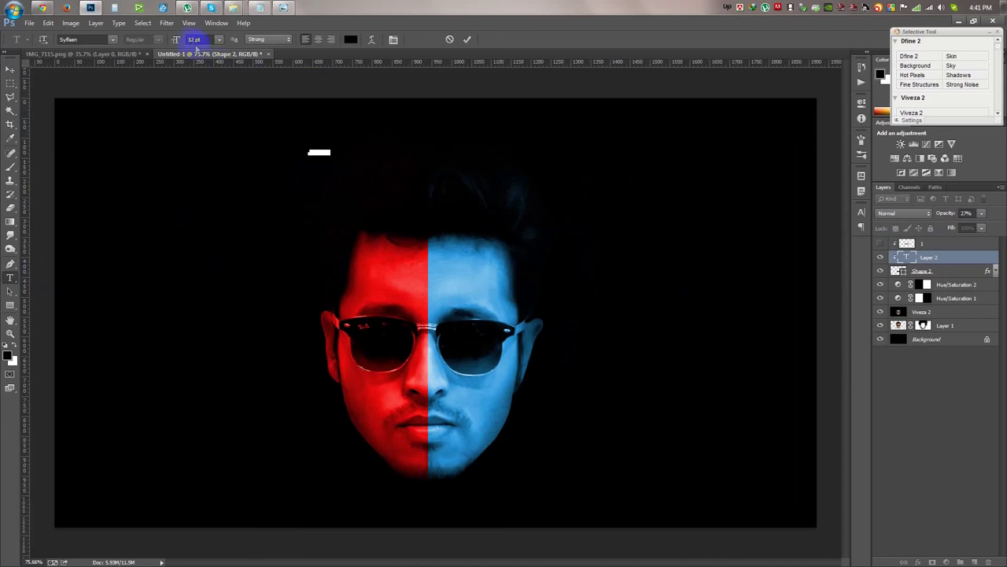
type("199")
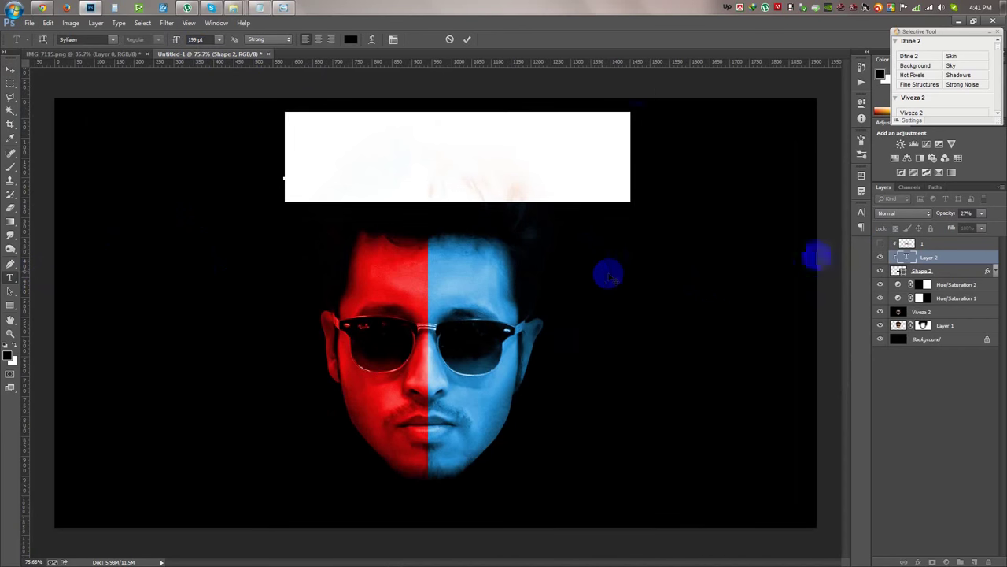
left_click(350, 39)
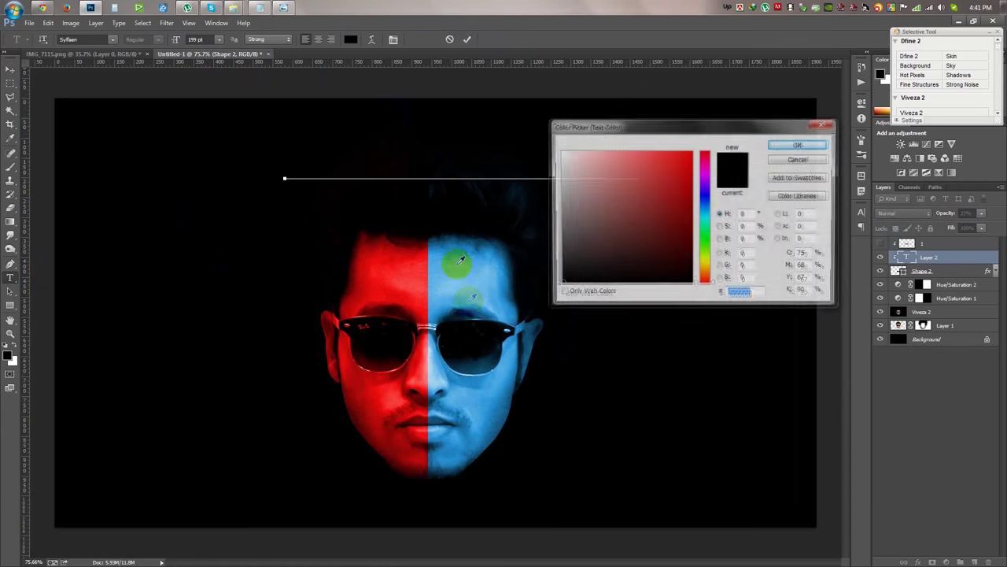
left_click(472, 287)
left_click(787, 142)
mouse_move(926, 257)
left_mouse_down()
mouse_move(921, 238)
mouse_move(906, 246)
left_mouse_up()
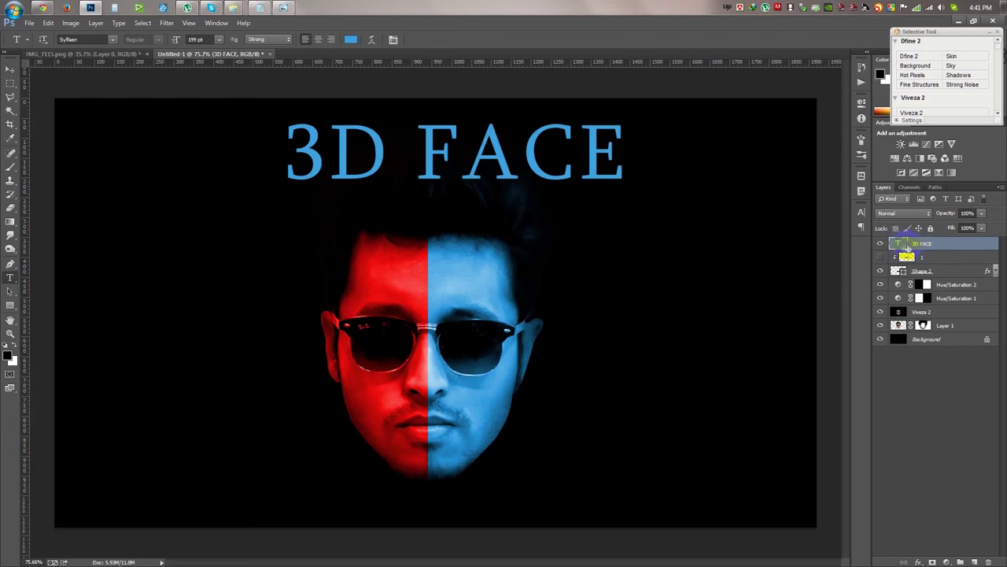
- Change the '3D FACE' title to System font at 91 pt and centre it near the top
left_click(443, 144)
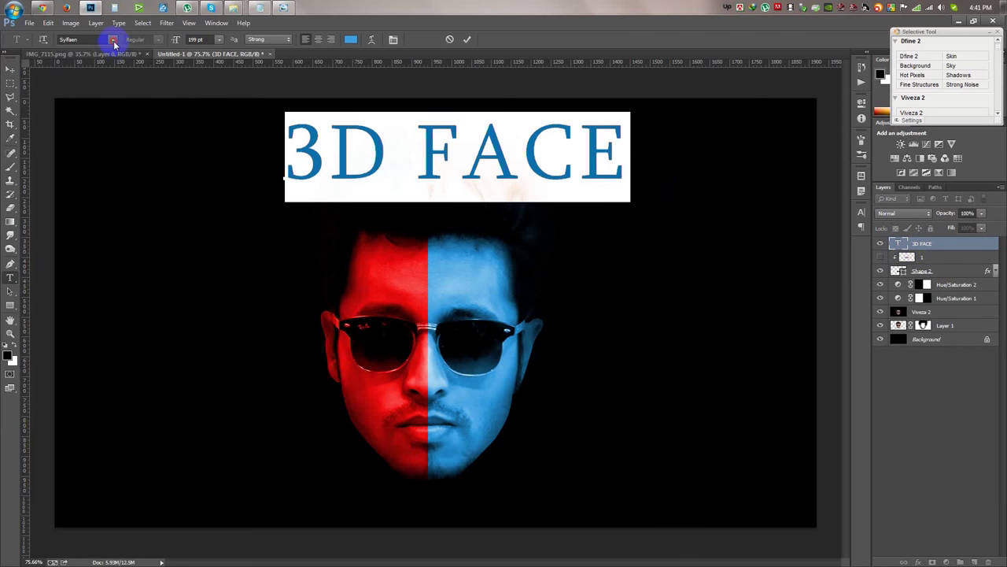
left_click(113, 40)
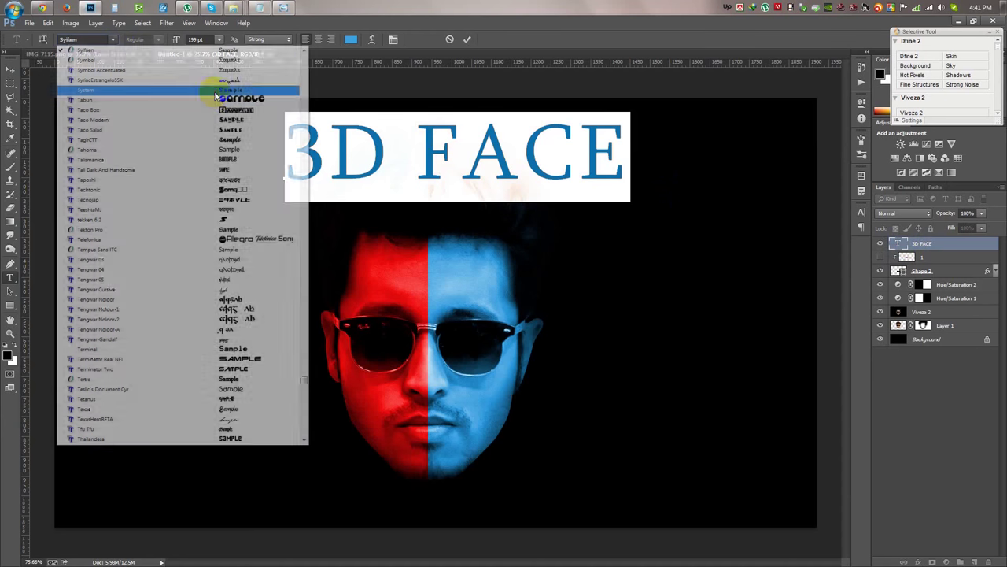
left_click(213, 89)
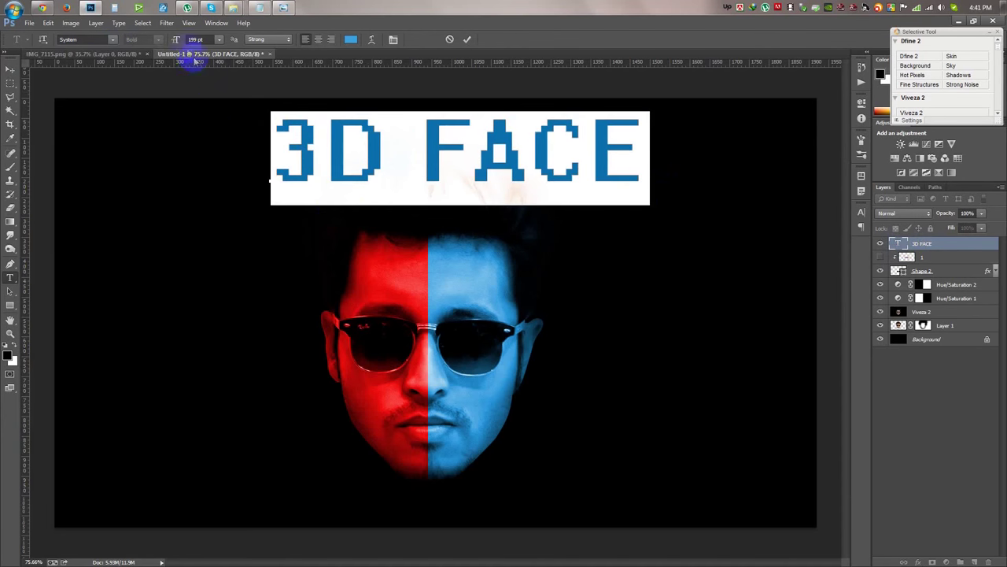
left_click_drag(176, 39, 137, 48)
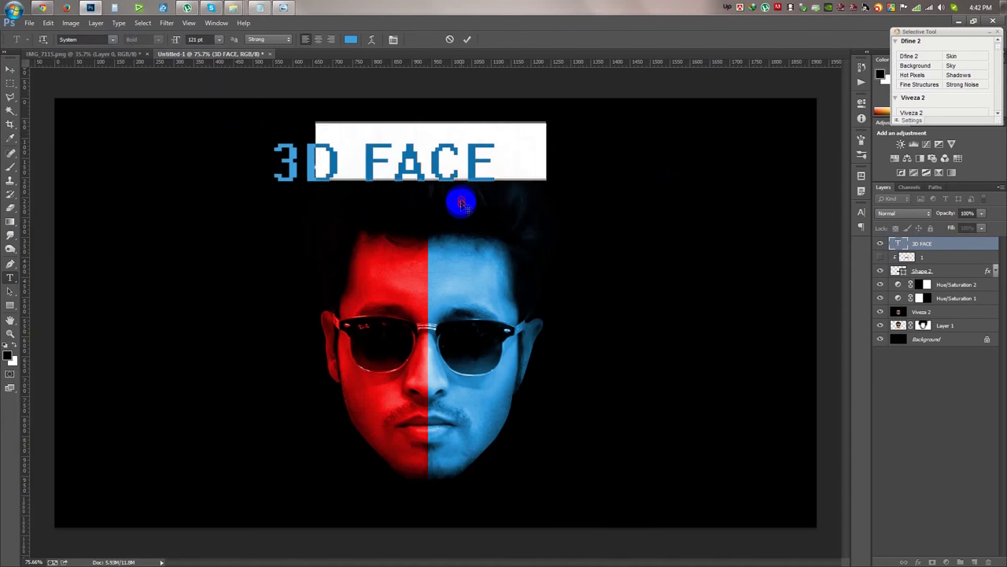
left_click_drag(412, 224, 456, 203)
left_click_drag(175, 39, 162, 37)
left_click_drag(438, 223, 465, 209)
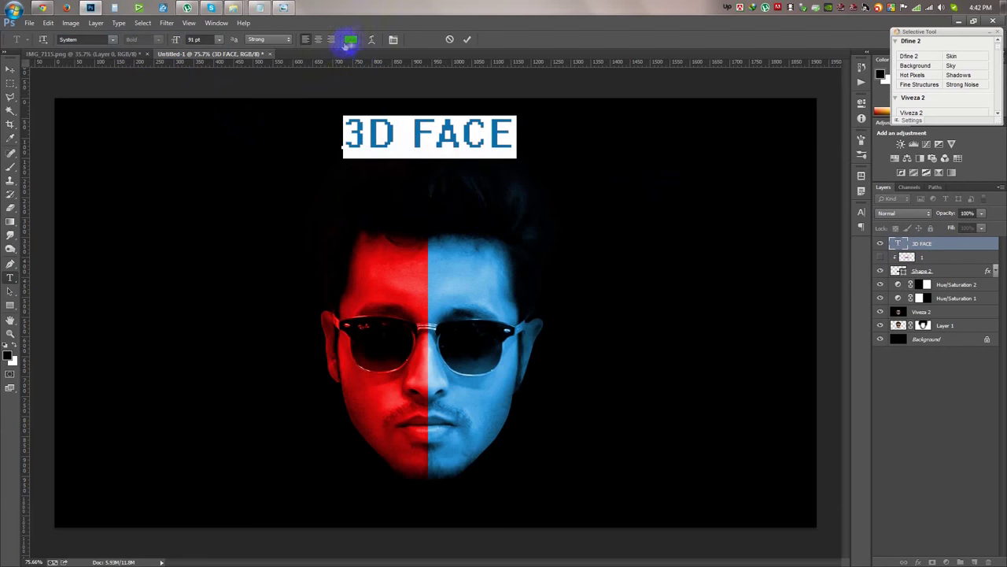
left_click(350, 39)
left_click(475, 208)
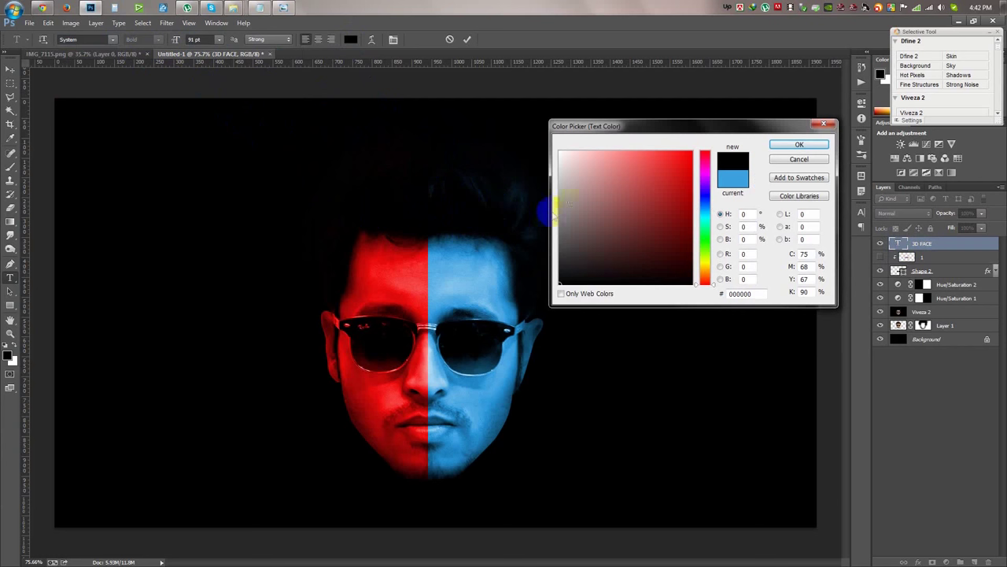
- Color the whole title a saturated red
left_click(560, 152)
left_click(409, 286)
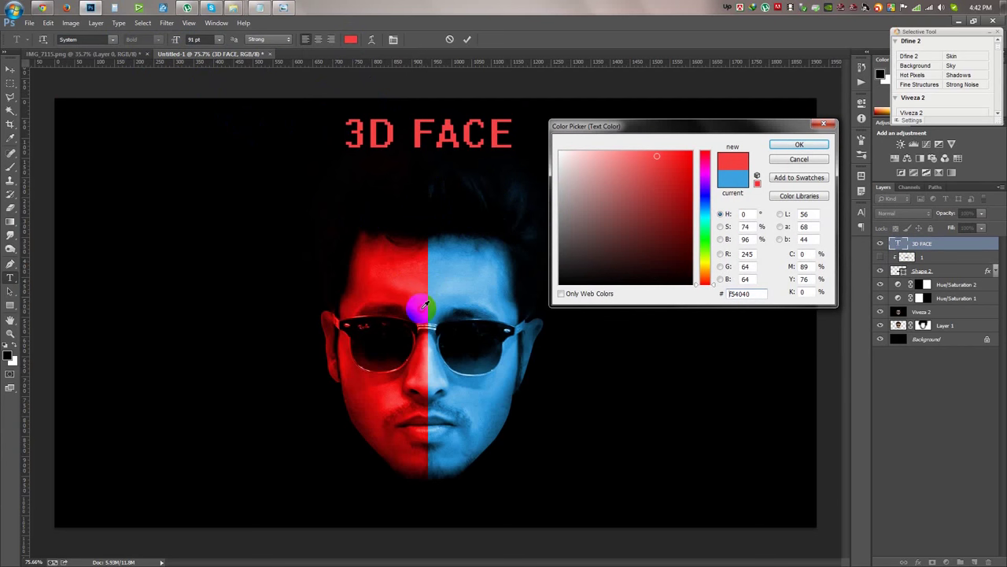
left_click_drag(423, 303, 411, 309)
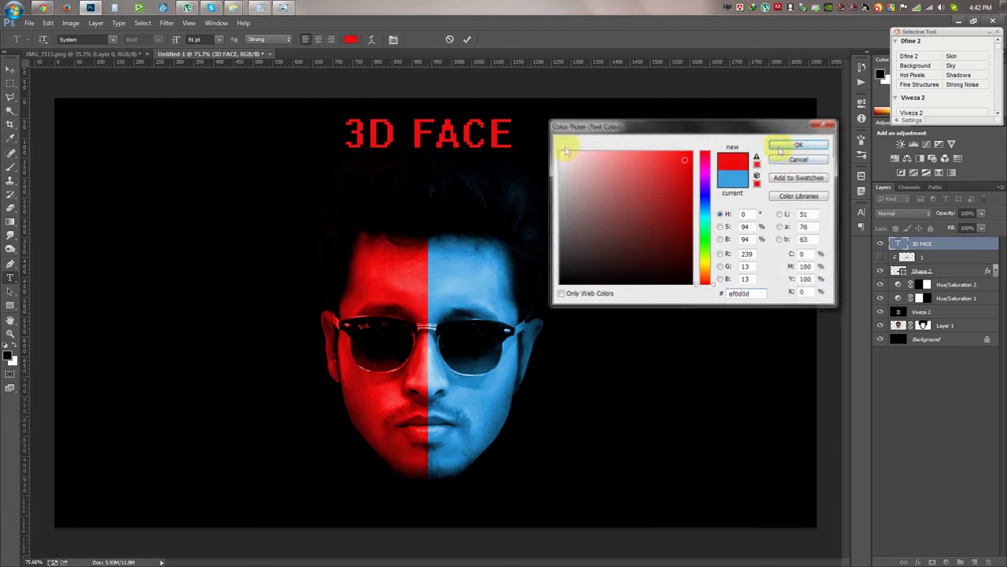
left_click(799, 144)
- Make the word 'FACE' a bright blue sampled near the glasses and commit the text
left_click(558, 135)
key("ctrl+shift+Left")
left_click(350, 40)
left_click(469, 276)
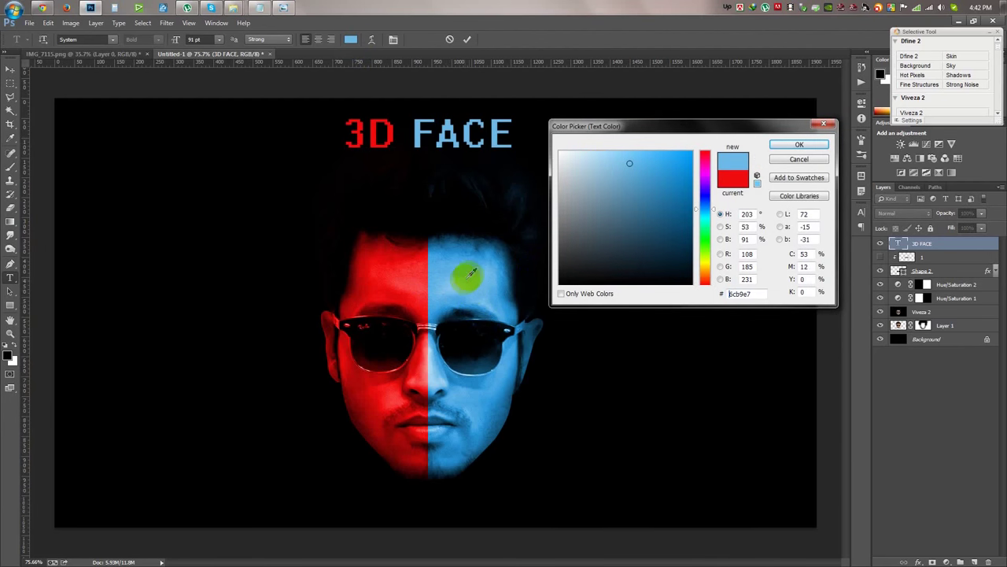
left_click_drag(478, 274, 508, 327)
left_click_drag(657, 180, 709, 146)
left_click(777, 148)
left_click(467, 39)
left_click(10, 68)
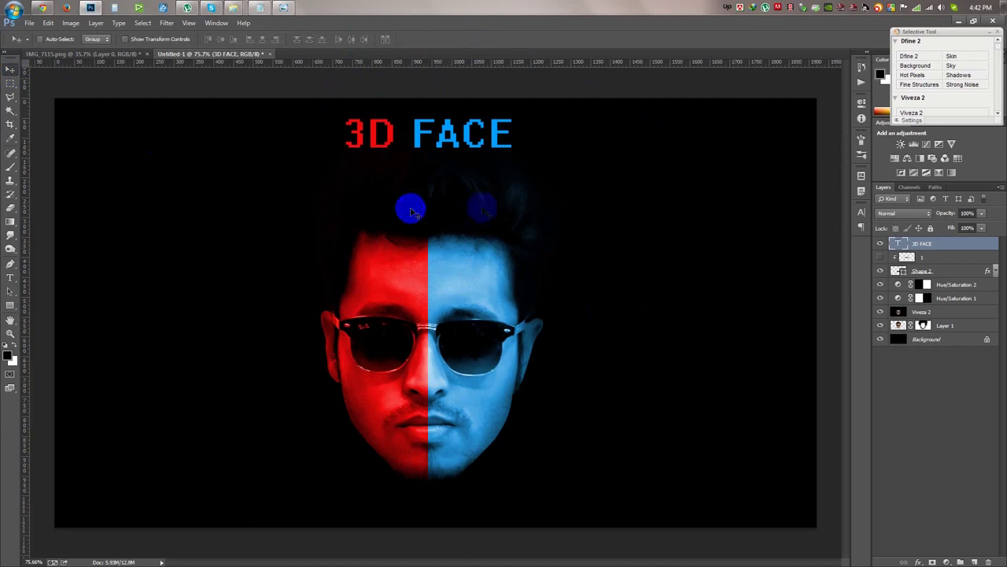
- Move the 3D FACE title below the face and delete the empty Layer 1
mouse_move(511, 146)
left_mouse_down()
mouse_move(524, 519)
mouse_move(524, 504)
left_mouse_up()
left_click(936, 258)
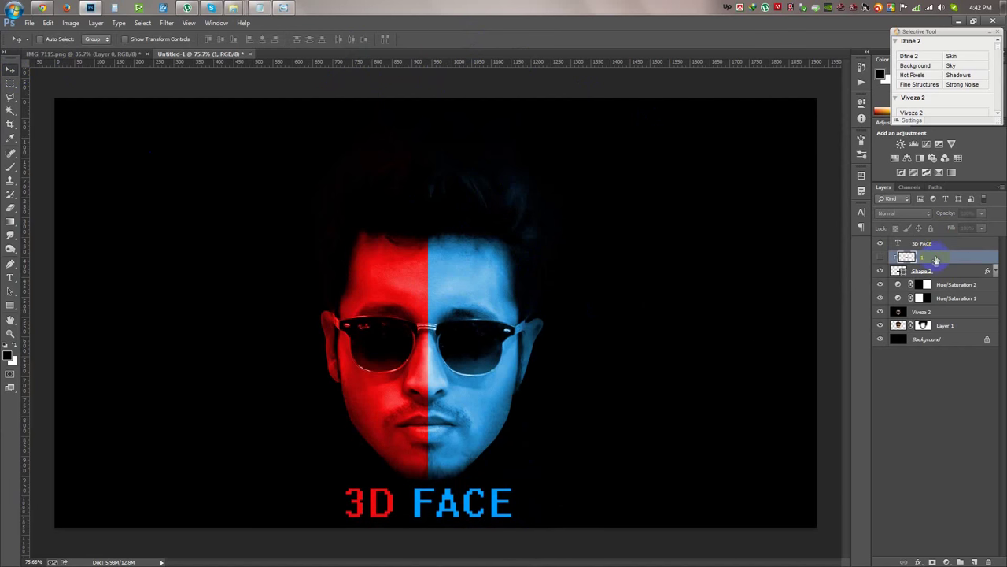
key("Delete")
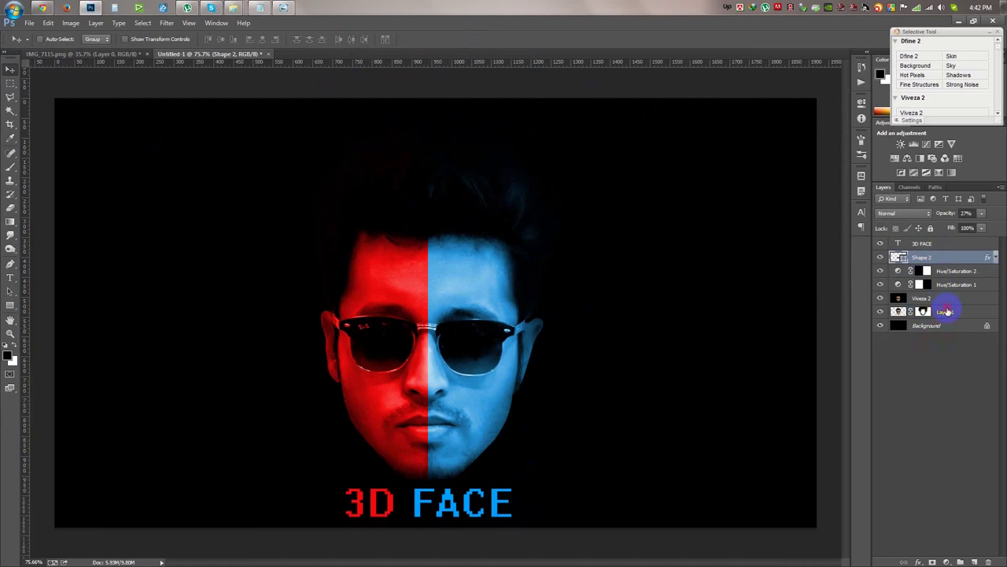
- Scale the face layers (Shape 2 to Layer 1) to about 90%, raise them, and nudge the title up
left_click(945, 311, "shift")
key("ctrl+t")
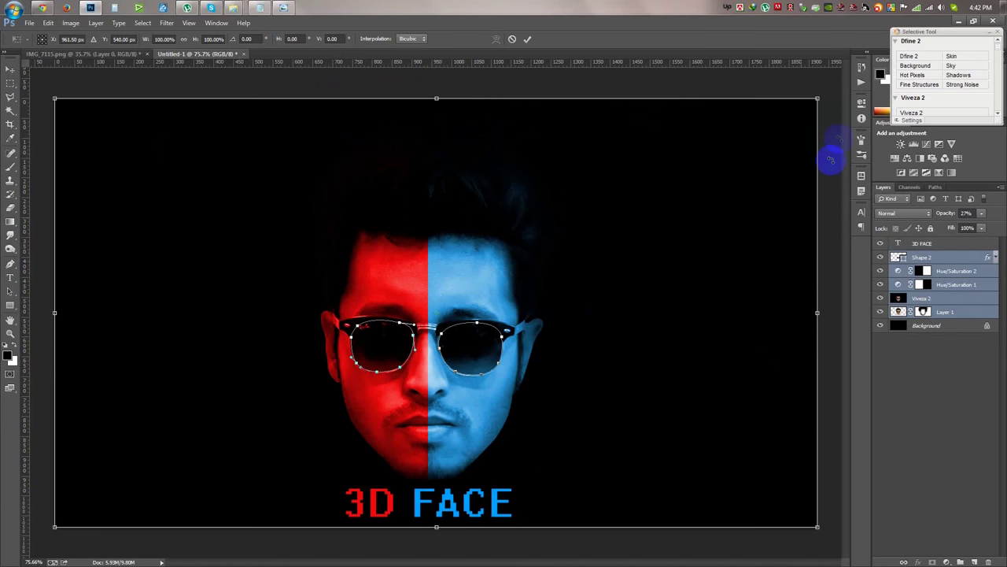
left_click_drag(816, 101, 779, 120)
left_click_drag(711, 239, 708, 220)
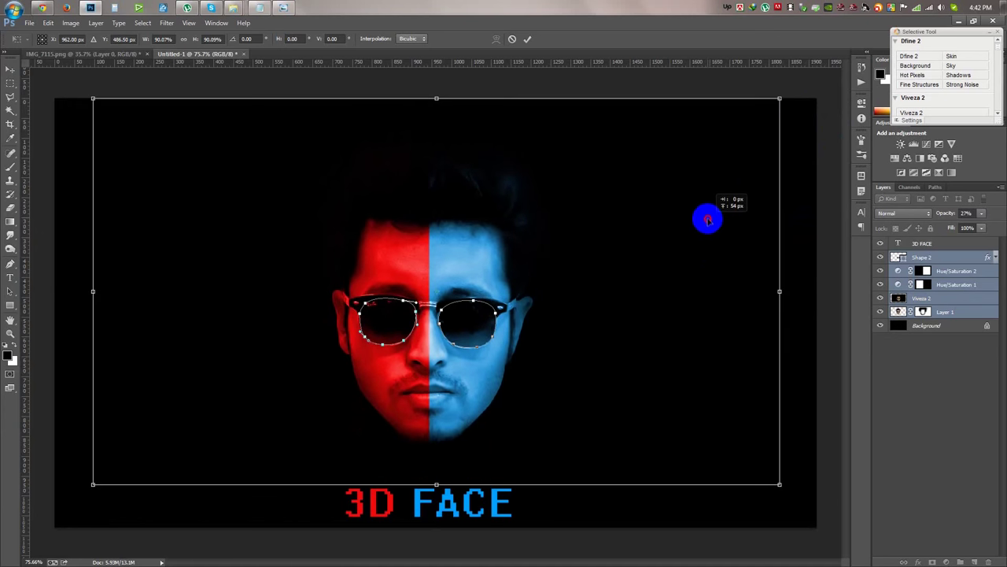
left_click(527, 39)
left_click(941, 247)
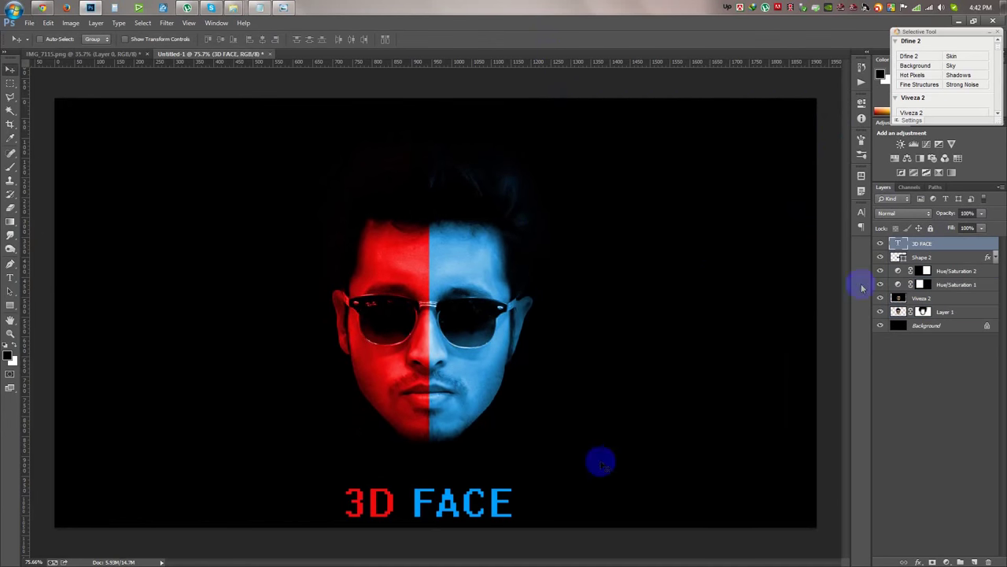
left_click_drag(560, 489, 519, 488)
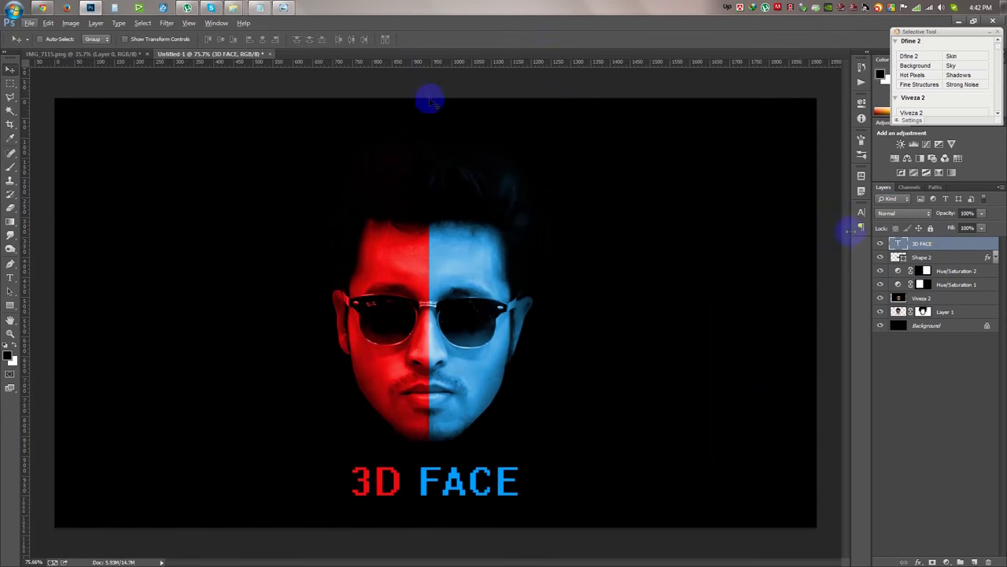
- Place the Vintage Paper Texture stock image onto the canvas
left_click(311, 71)
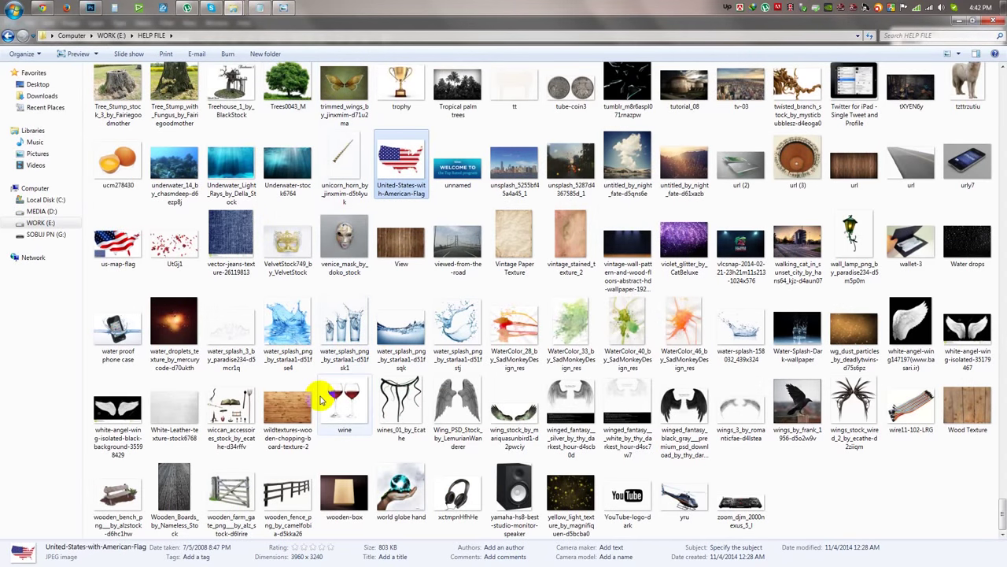
left_click(516, 236)
scroll(102, 31, "up", 1)
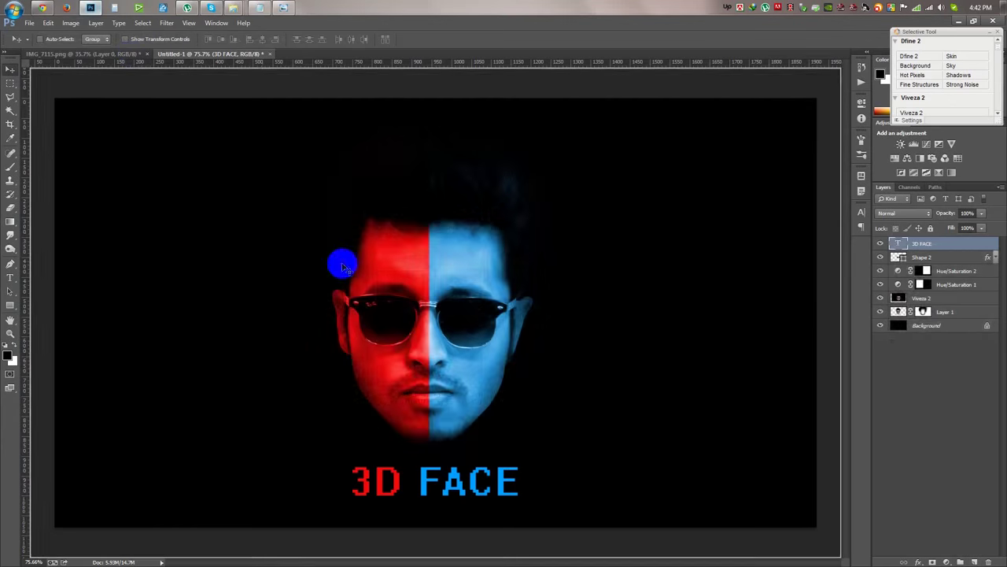
left_click_drag(98, 14, 341, 261)
right_click(423, 265)
- Rotate the paper texture 90° clockwise and stretch it to cover the whole canvas
left_click(480, 383)
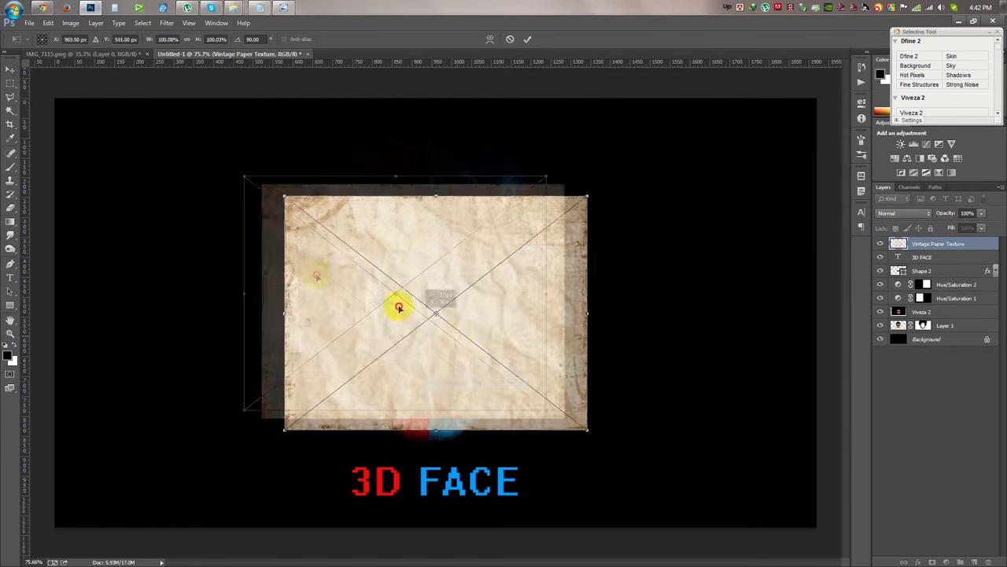
left_click_drag(398, 301, 225, 236)
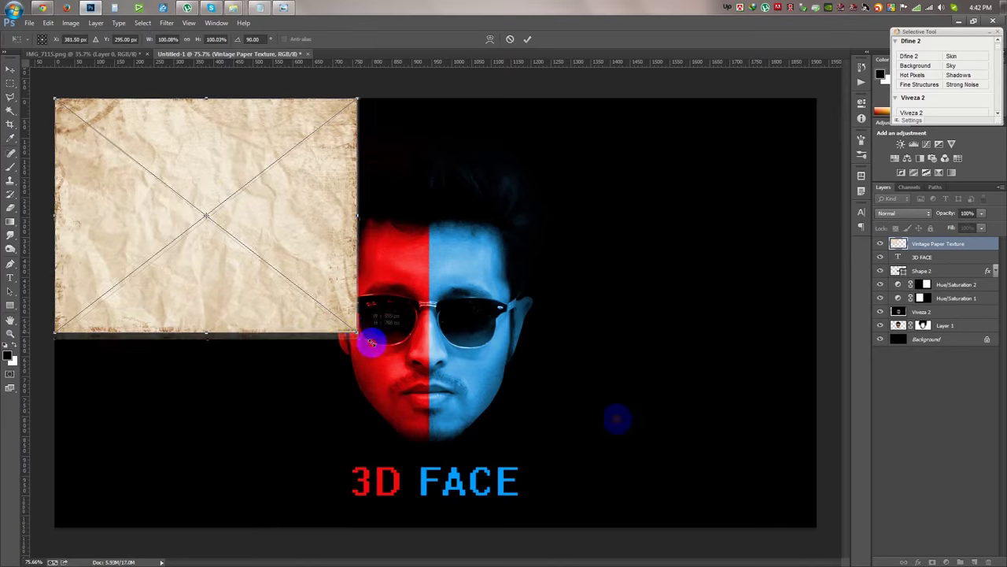
left_click_drag(358, 330, 819, 525)
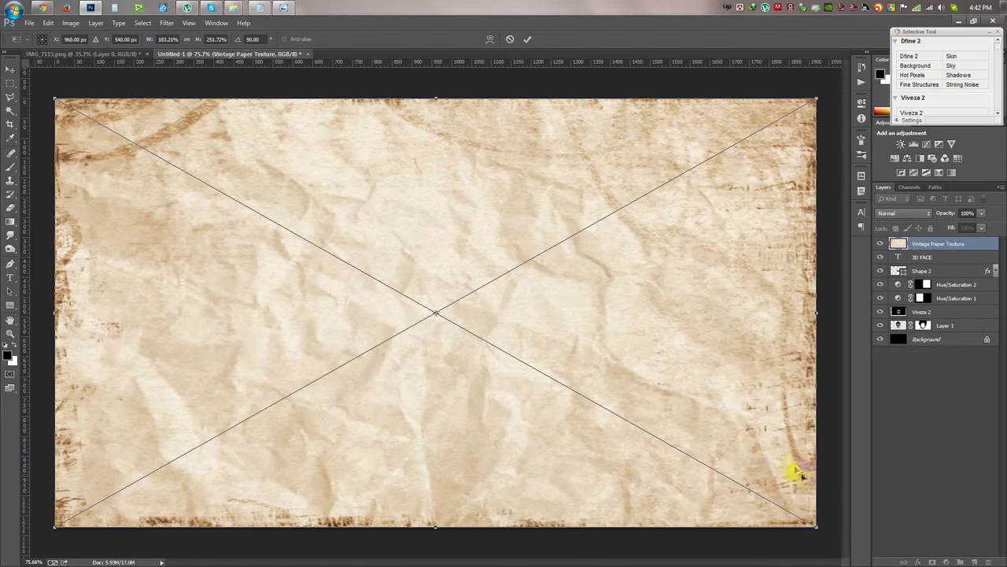
key("Return")
- Set the Vintage Paper Texture layer's blend mode to Multiply
left_click(905, 213)
left_click(895, 243)
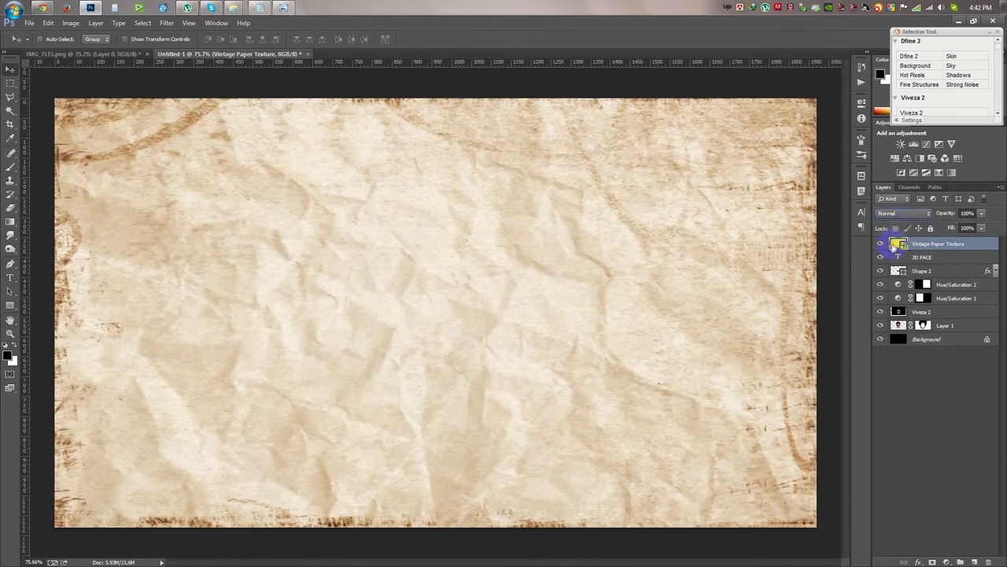
scroll(893, 215, "down", 2)
scroll(893, 216, "down", 1)
scroll(892, 216, "down", 1)
scroll(893, 216, "down", 1)
scroll(893, 215, "down", 1)
scroll(892, 216, "down", 2)
scroll(892, 215, "down", 1)
scroll(892, 216, "down", 1)
scroll(893, 216, "down", 2)
scroll(892, 215, "down", 1)
scroll(893, 216, "down", 1)
scroll(892, 216, "down", 1)
scroll(892, 215, "down", 1)
scroll(893, 216, "down", 2)
scroll(893, 216, "down", 2)
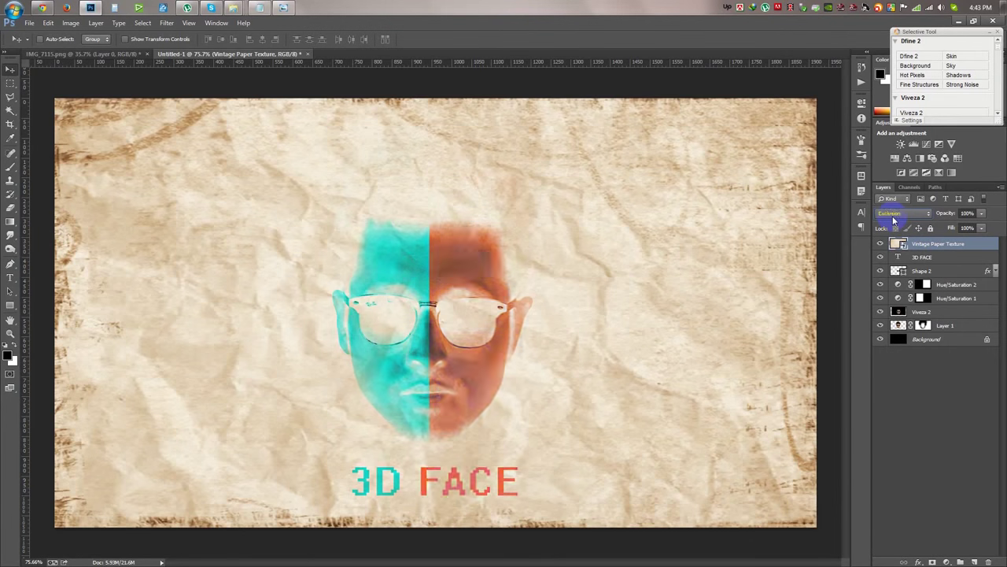
scroll(893, 216, "down", 1)
scroll(893, 216, "down", 1)
scroll(893, 215, "down", 1)
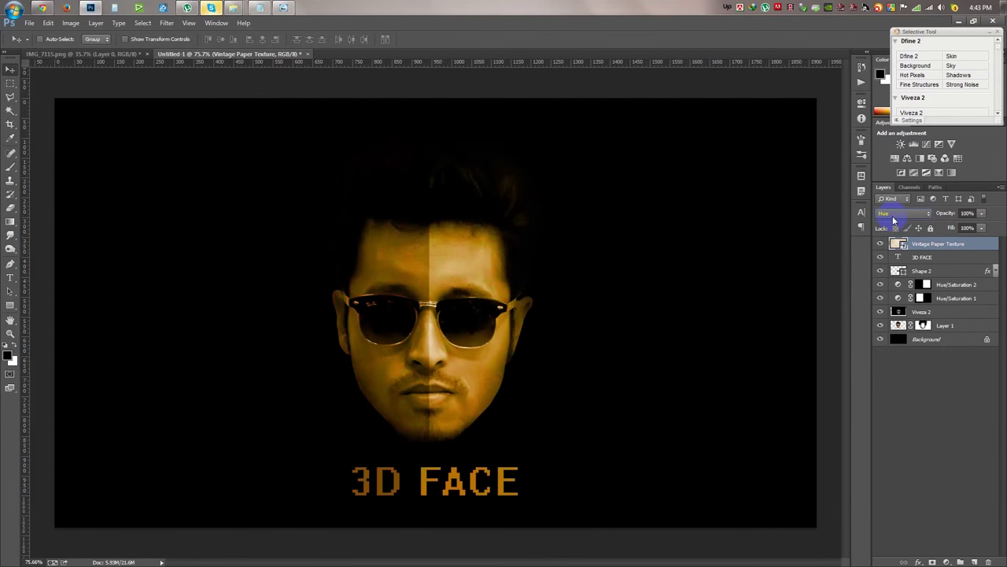
scroll(892, 216, "down", 1)
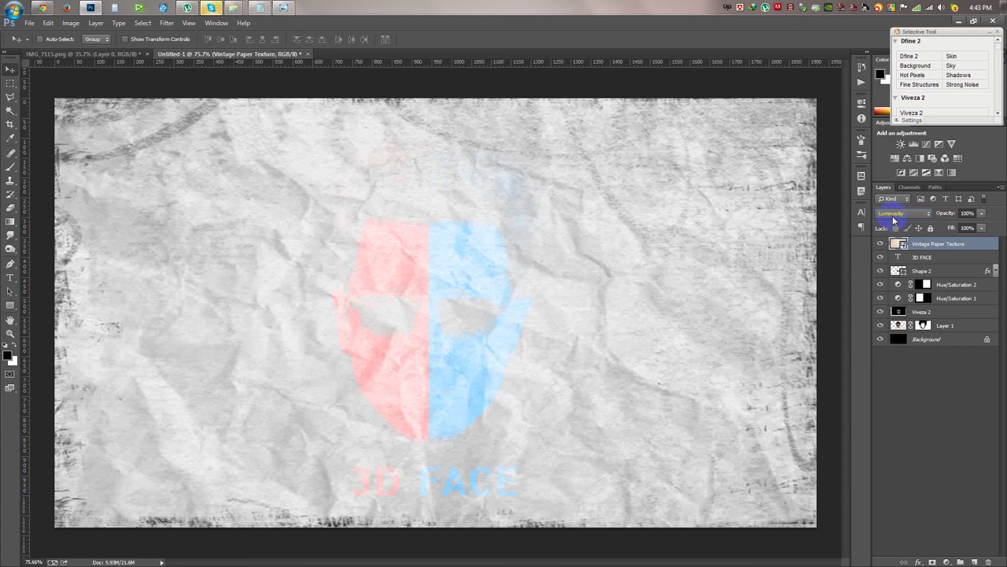
left_click(894, 215)
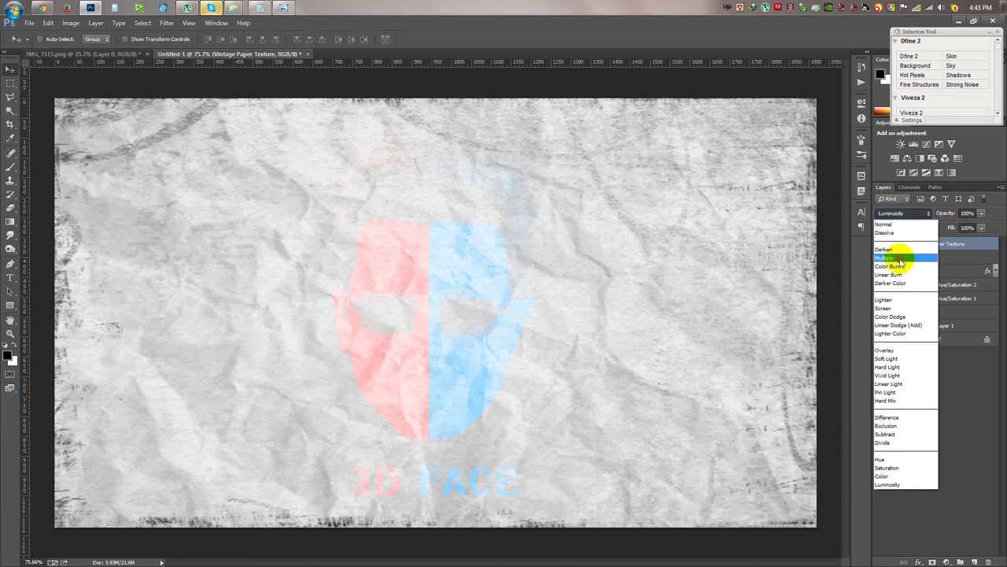
left_click(899, 244)
- Rasterize the texture layer and convert it with Image > Adjustments > Black & White
right_click(927, 247)
left_click(866, 228)
left_click(69, 24)
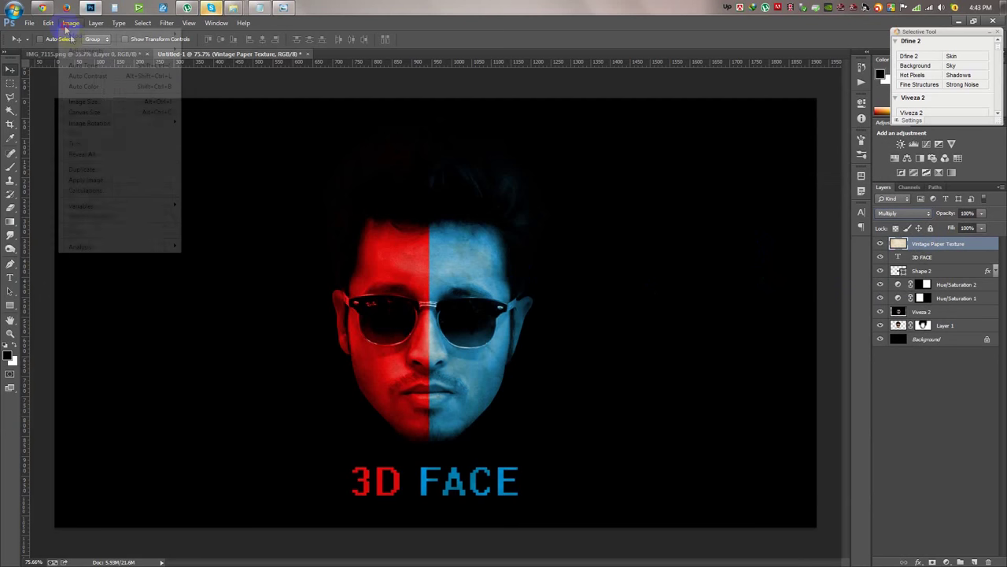
mouse_move(85, 50)
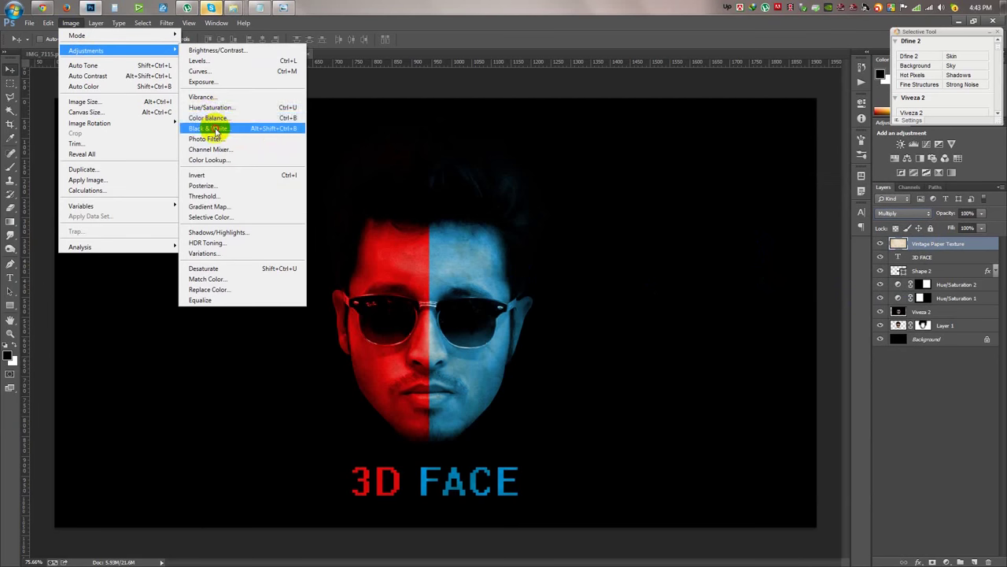
left_click(213, 128)
left_click(911, 143)
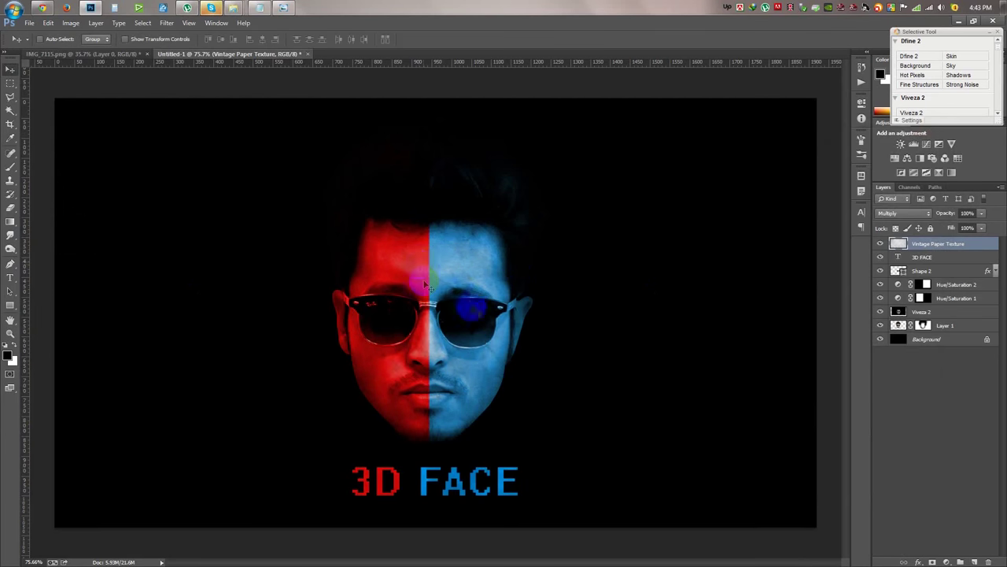
- Change the texture's blend mode to Darken, then Linear Burn, and fit the image on screen
scroll(478, 318, "up", 2)
scroll(496, 321, "up", 2)
left_click(881, 244)
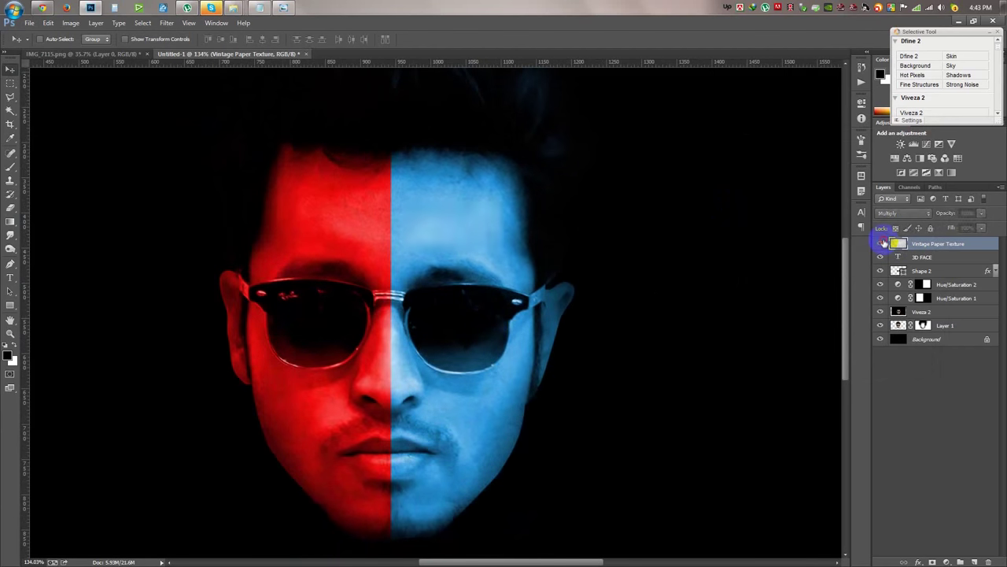
left_click(894, 214)
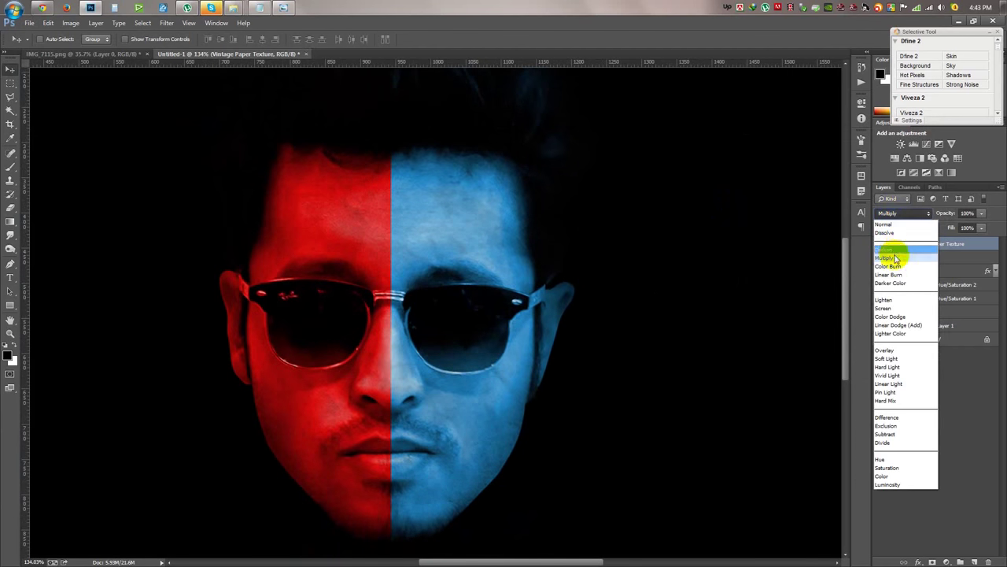
left_click(894, 236)
key("Down")
key("Down")
key("Down")
left_click(701, 233)
key("ctrl+0")
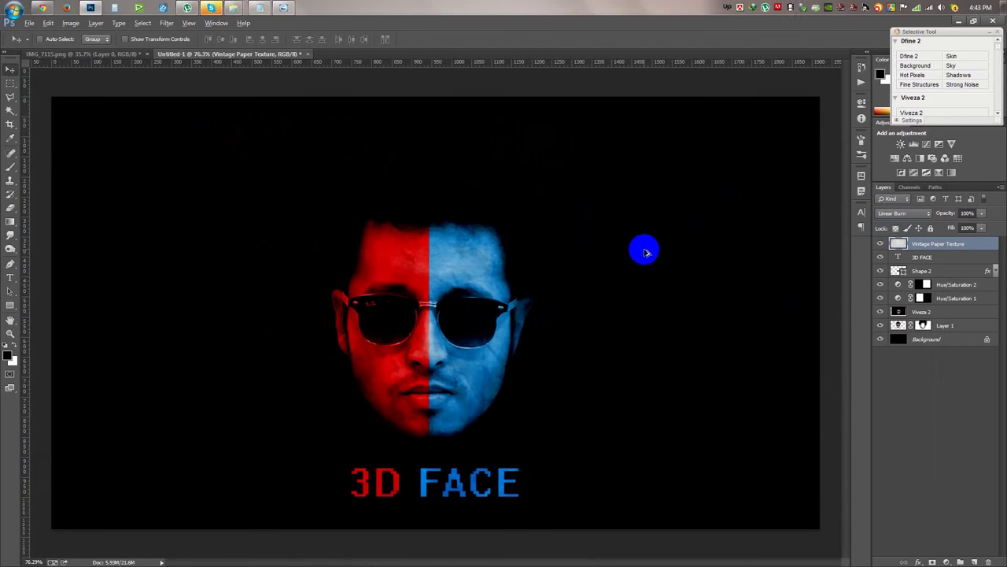
- Toggle the paper texture's visibility to compare, leaving it hidden
scroll(644, 250, "up", 1)
left_click(880, 244)
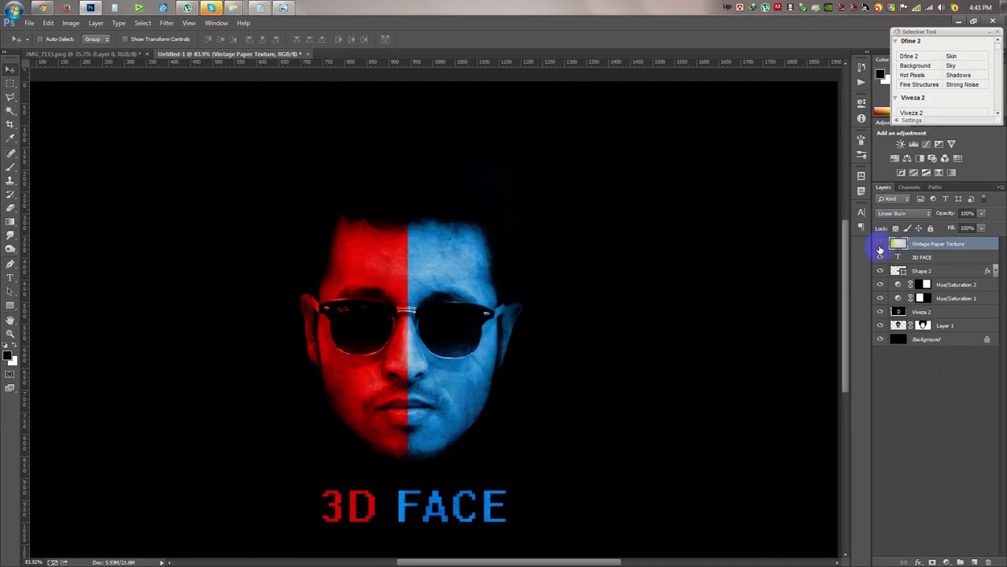
left_click(880, 245)
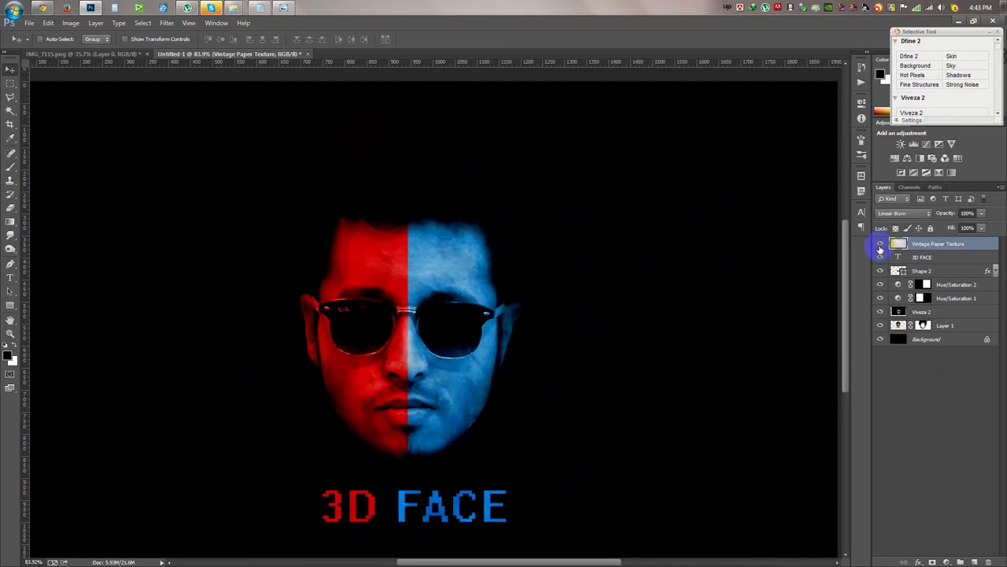
left_click(880, 246)
scroll(630, 270, "down", 1)
scroll(630, 270, "down", 1)
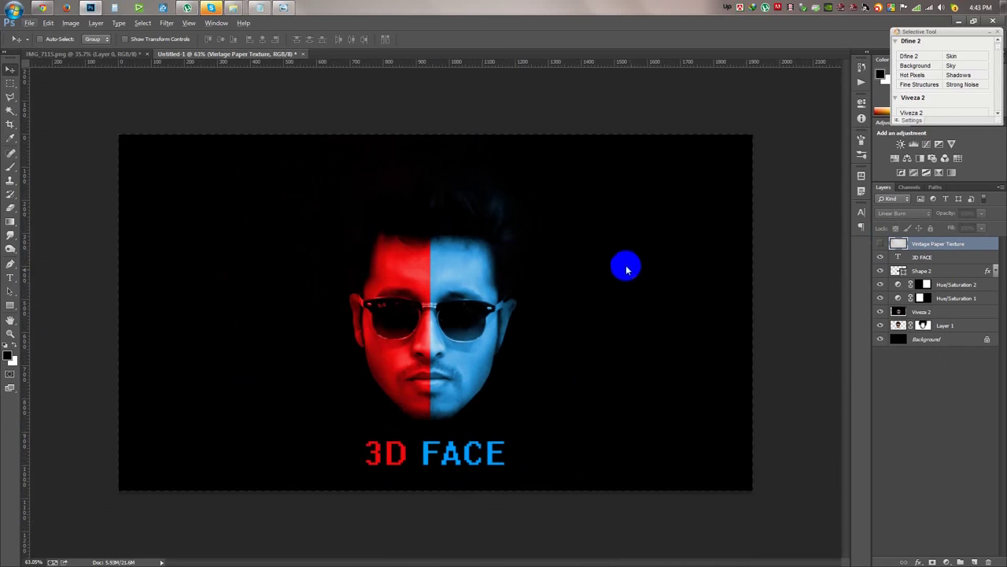
key("ctrl+shift+s")
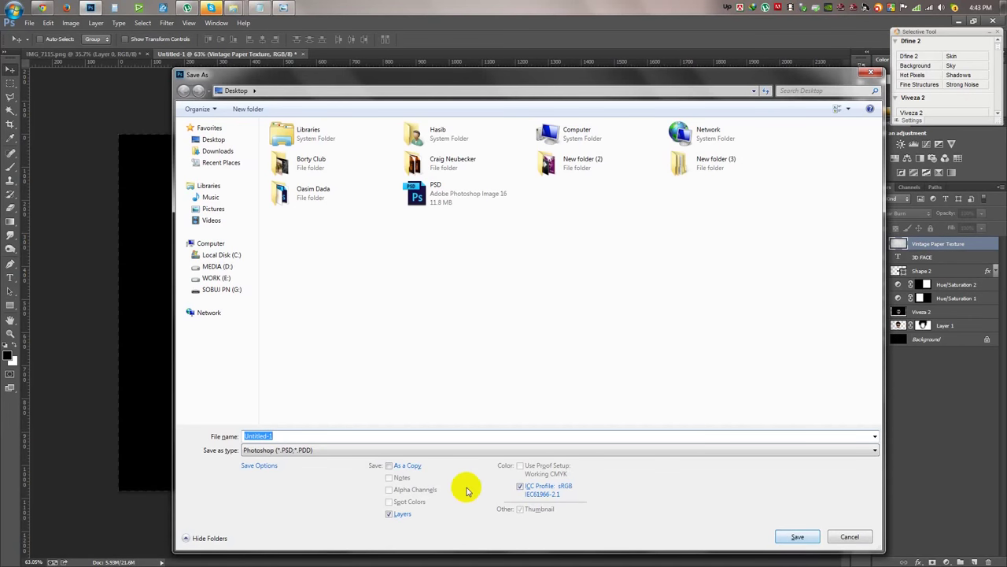
- Save the document to the Desktop as '3D face' in Photoshop (*.PSD) format
type("3D fac")
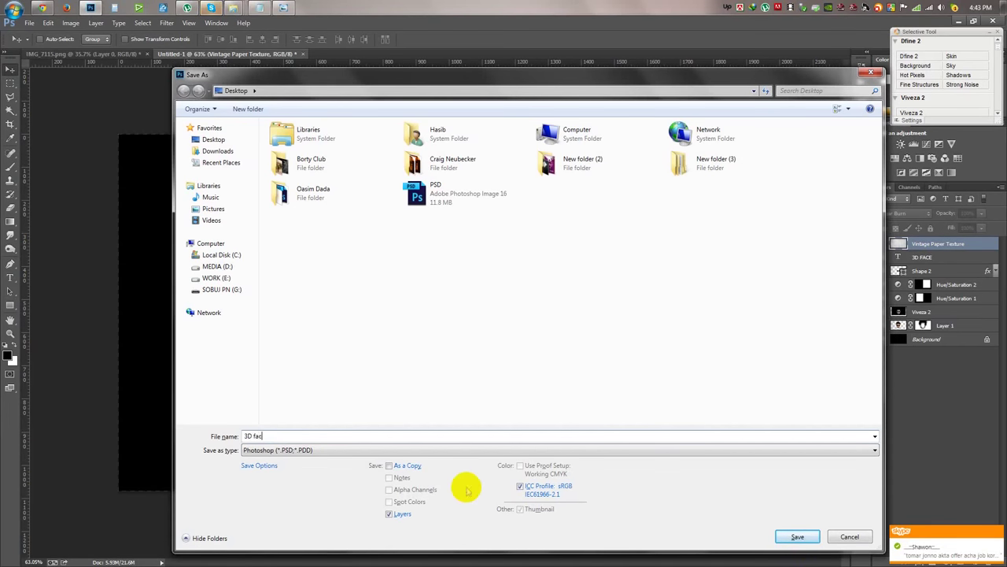
type("e")
left_click(798, 536)
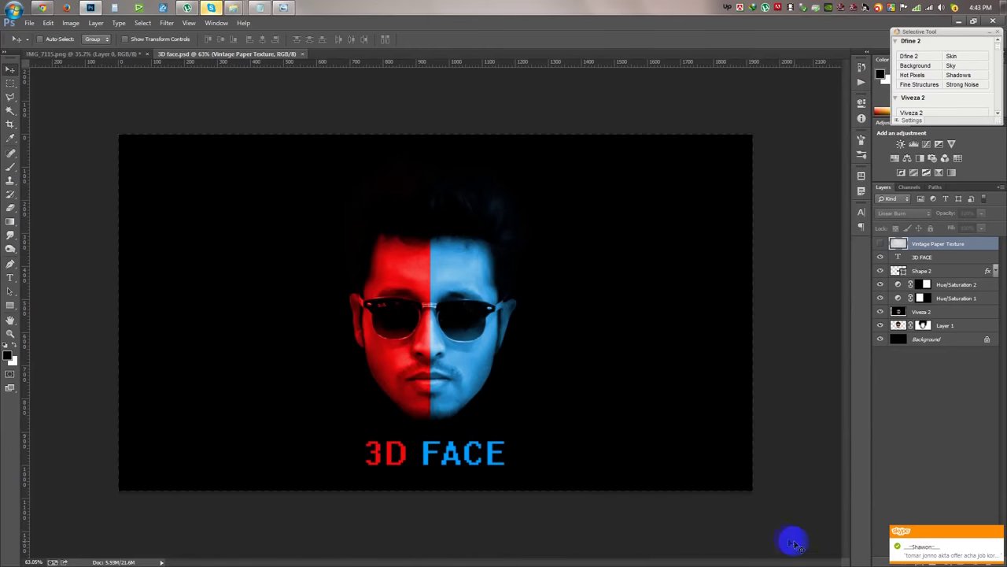